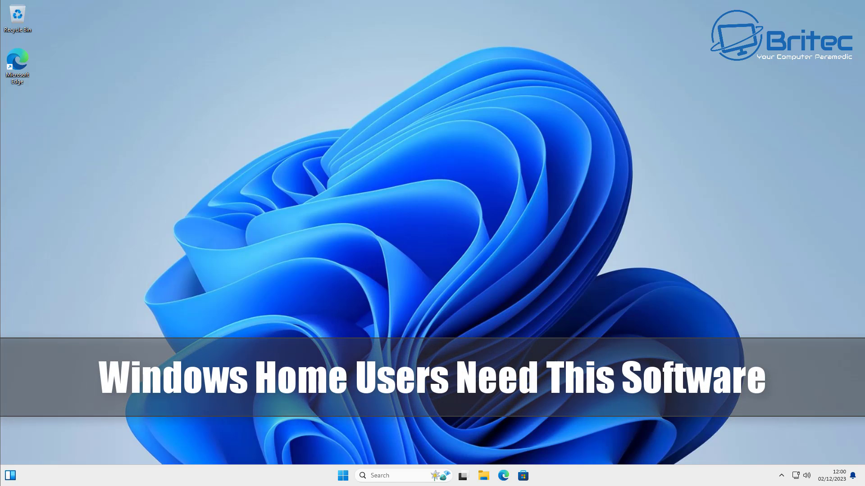
- Check on Settings' About page that the edition is Windows 11 Home, then close Settings
click(343, 478)
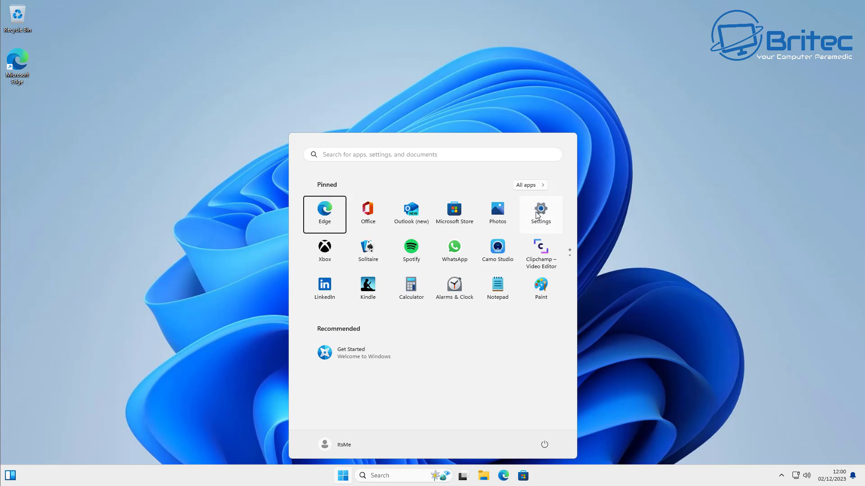
click(537, 215)
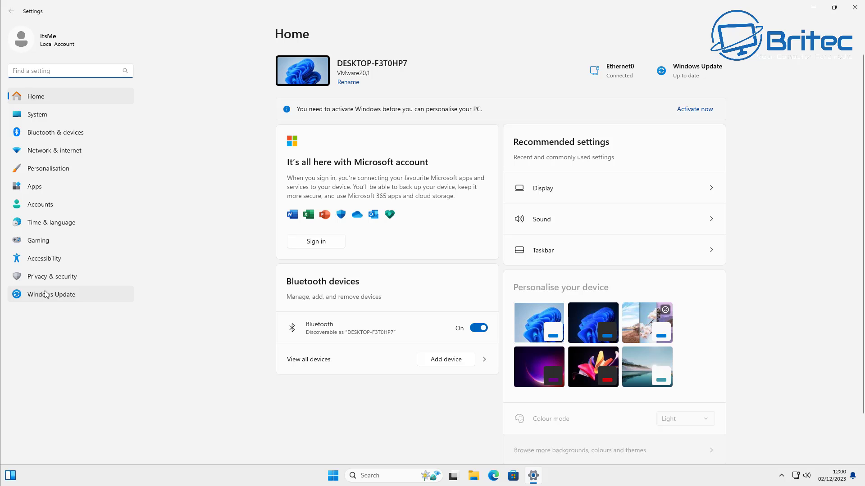
click(49, 117)
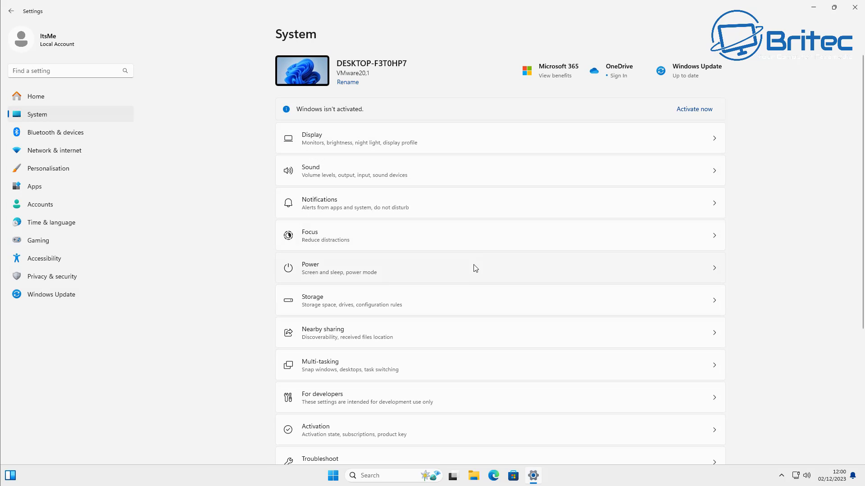
scroll(468, 297, down, 5)
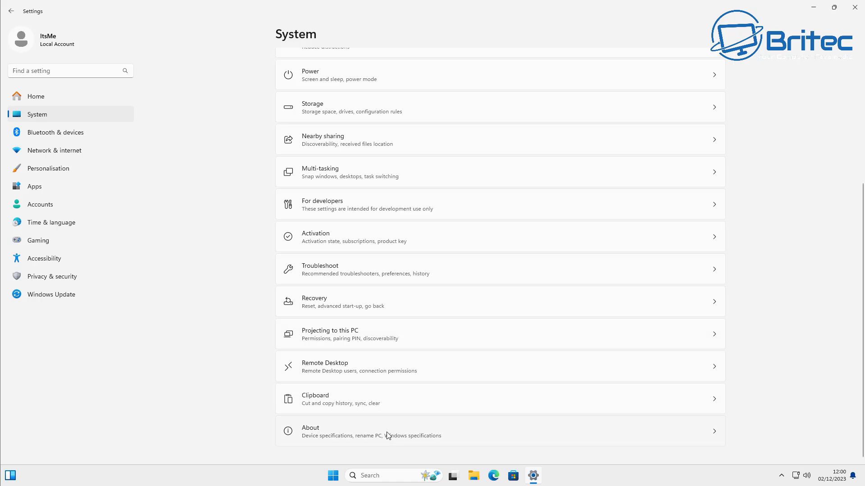
click(386, 435)
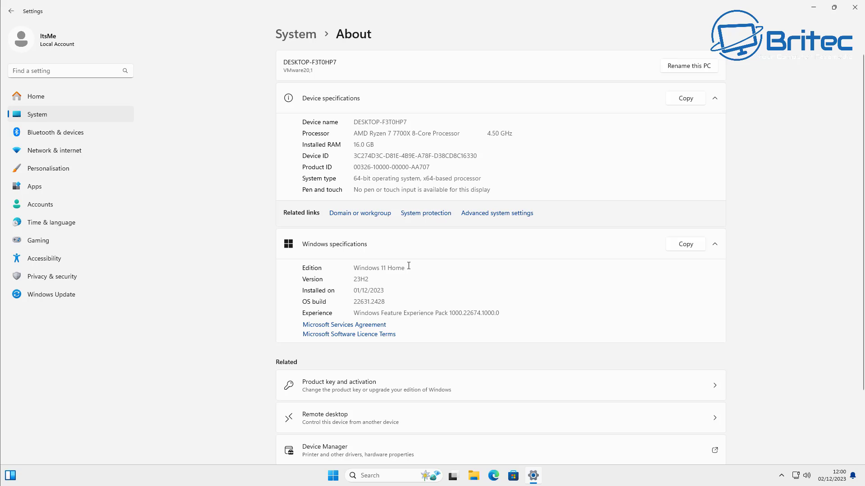
drag(406, 267, 349, 260)
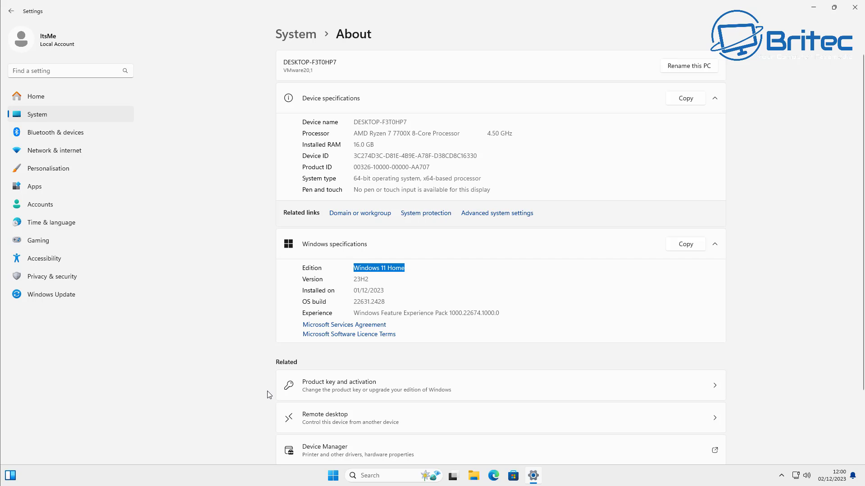
click(435, 266)
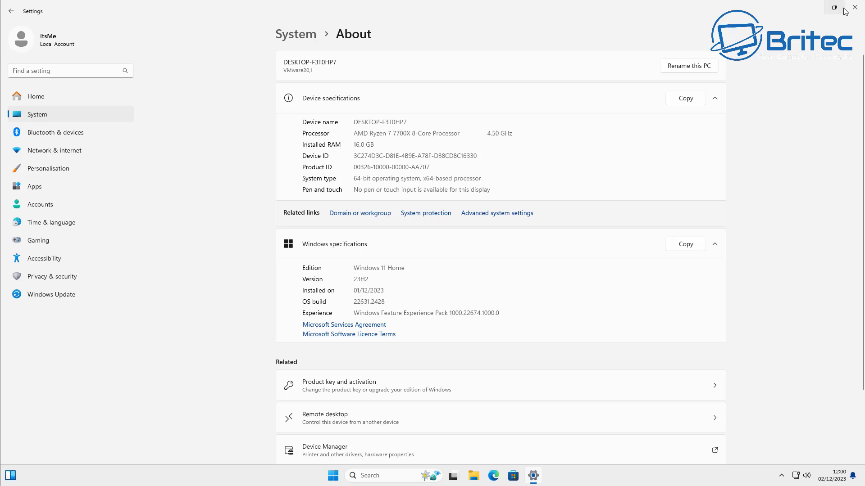
click(851, 11)
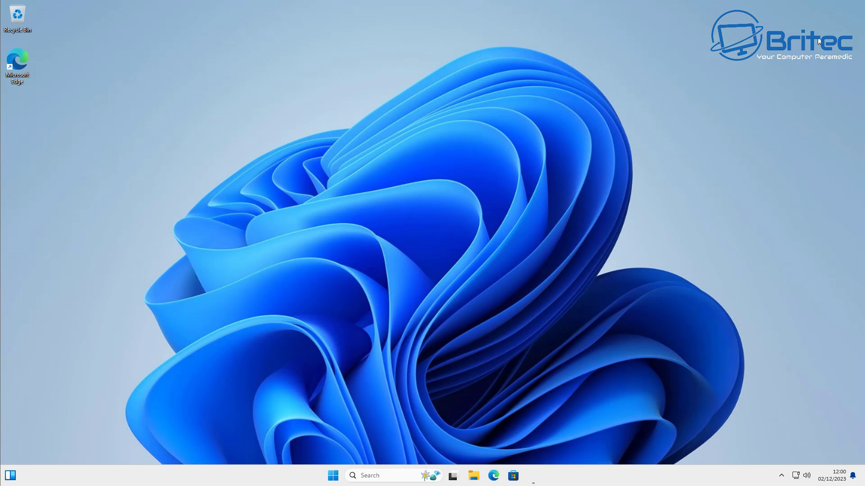
- Search Windows for 'gpedi' and dismiss the gpedit search results
click(383, 476)
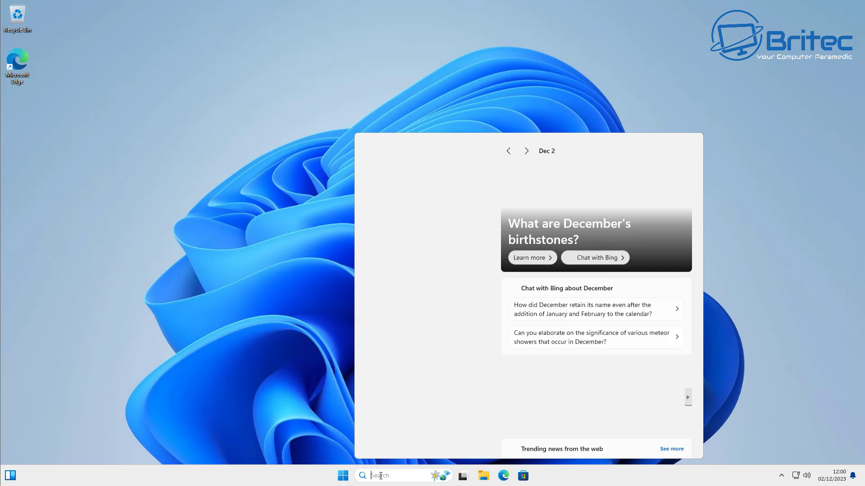
text(gpedit)
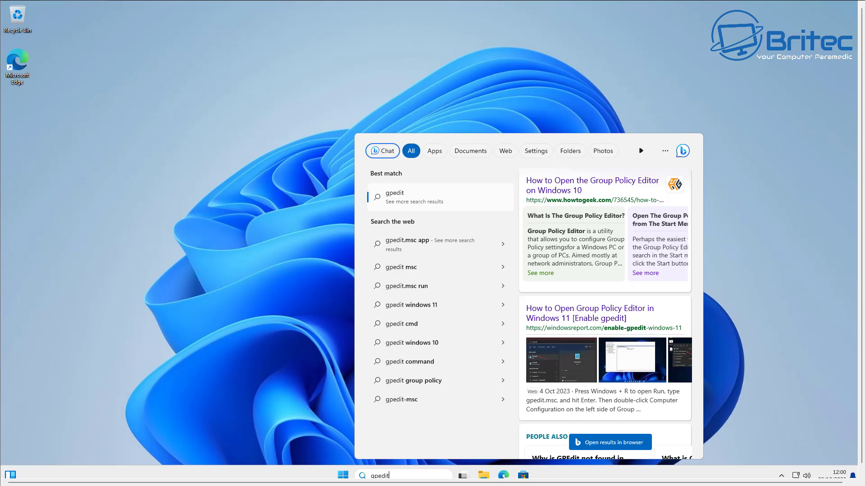
click(814, 405)
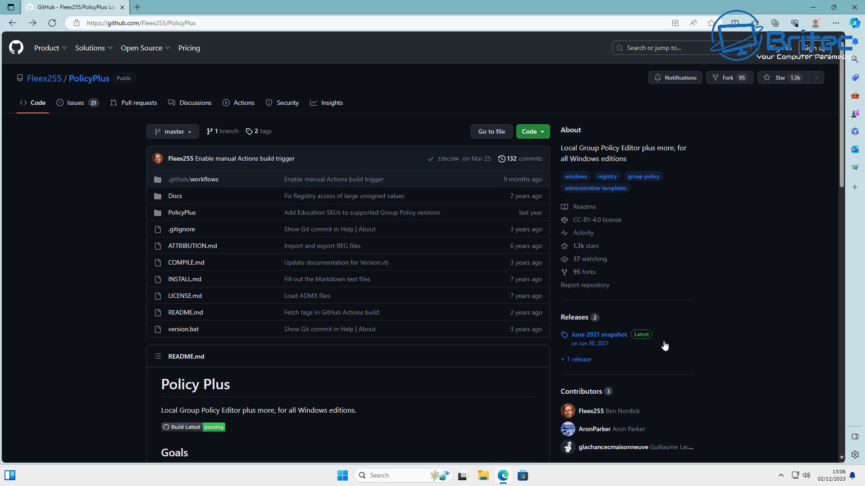
- Download PolicyPlus.exe from the June 2021 snapshot release and run it, allowing the UAC prompt
click(642, 335)
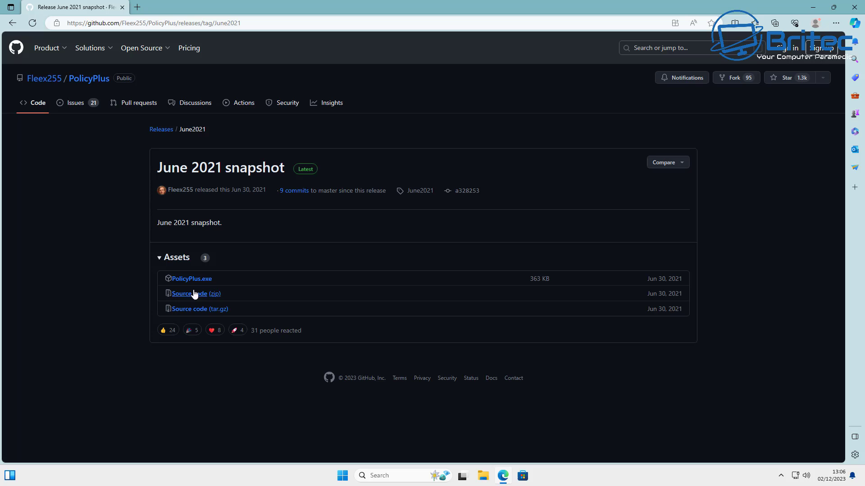
click(195, 280)
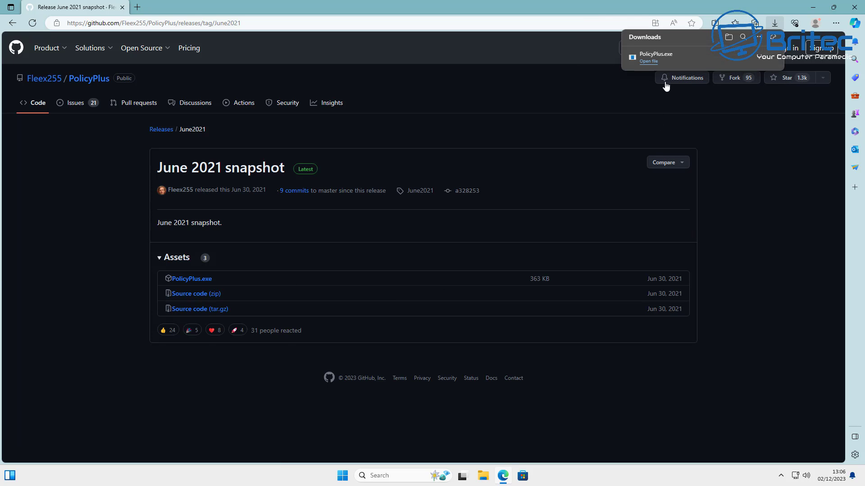
click(653, 61)
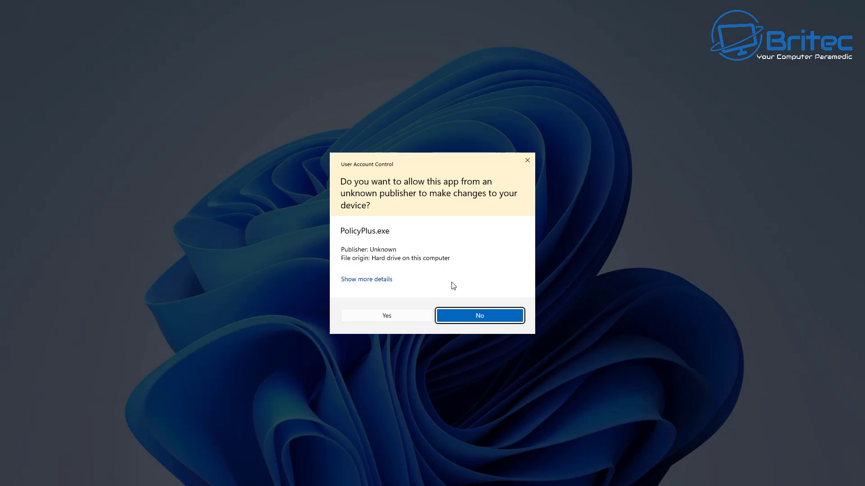
click(389, 317)
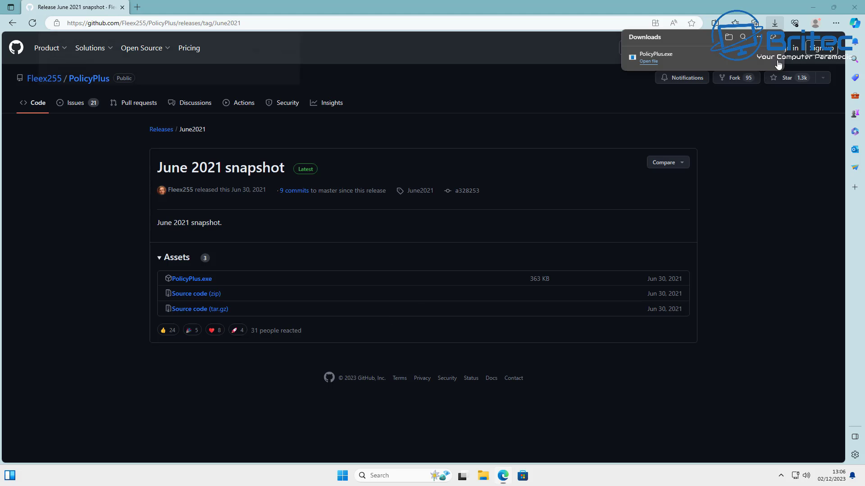
- Minimize Edge, accept Policy Plus's full policy definitions offer, and begin the ADMX files download
click(817, 8)
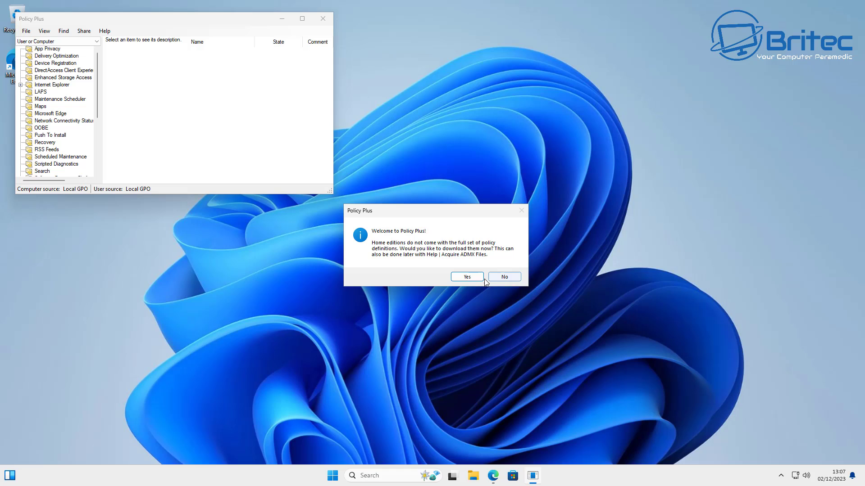
click(466, 278)
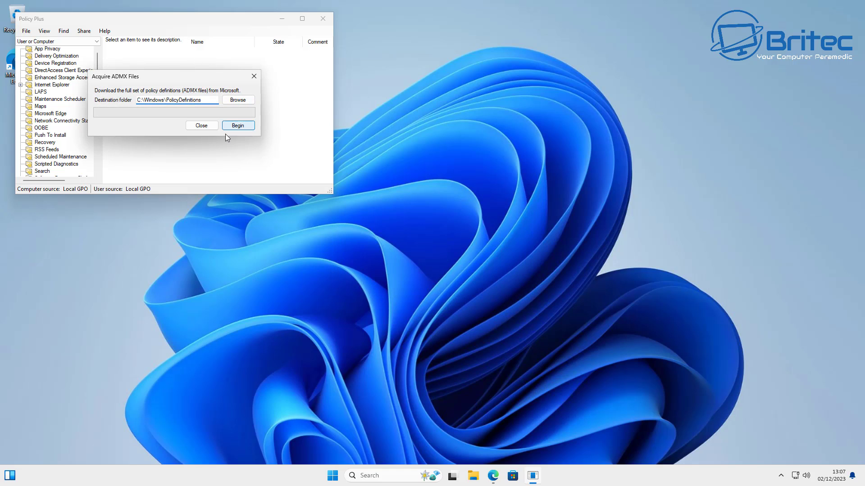
drag(184, 80, 385, 250)
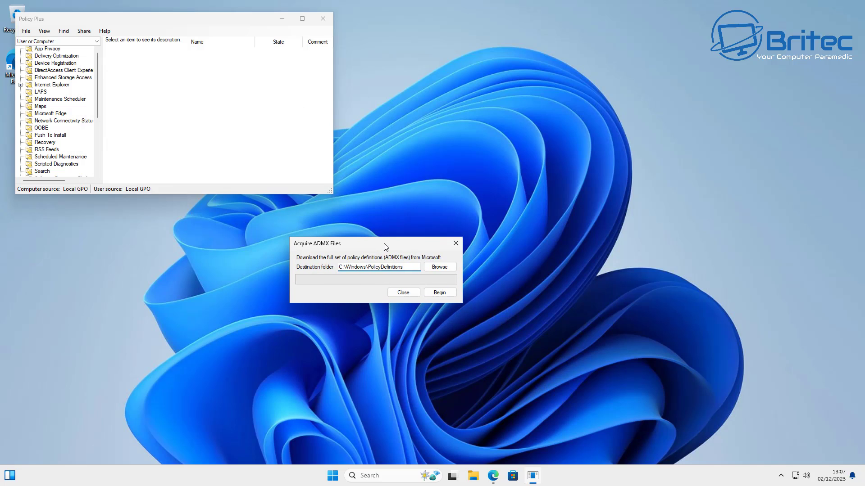
click(334, 38)
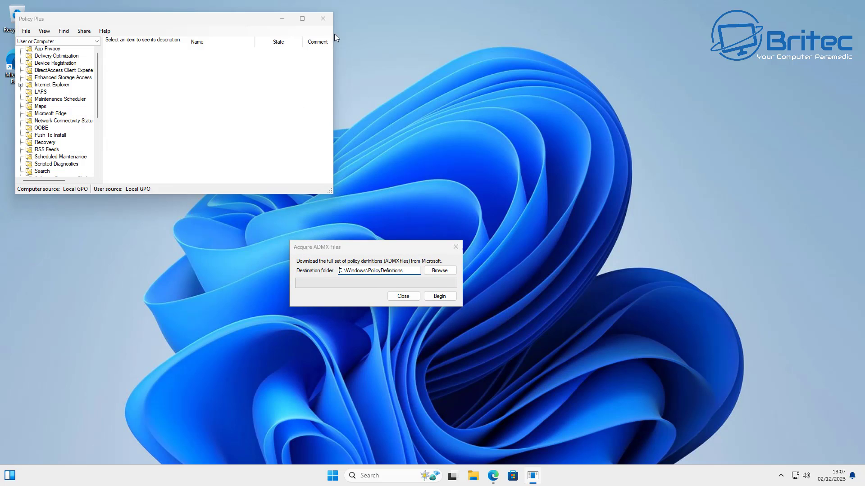
click(368, 270)
click(439, 296)
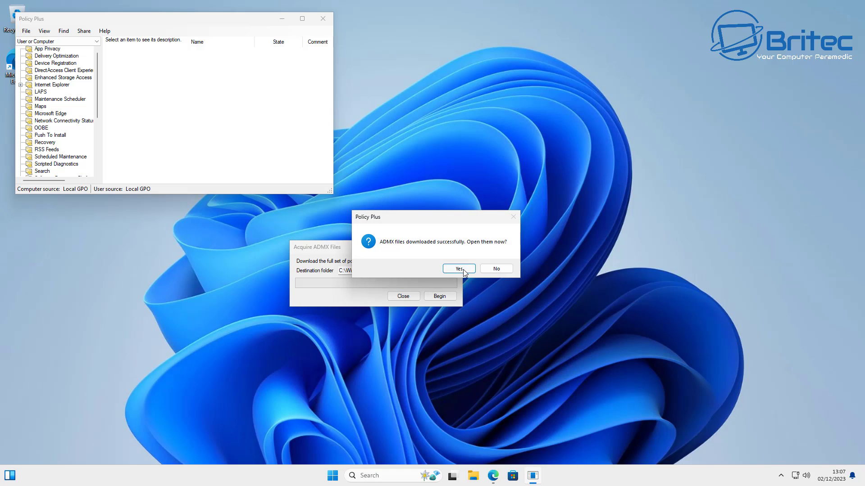
- Load the newly downloaded ADMX files and maximize the Policy Plus window
click(452, 271)
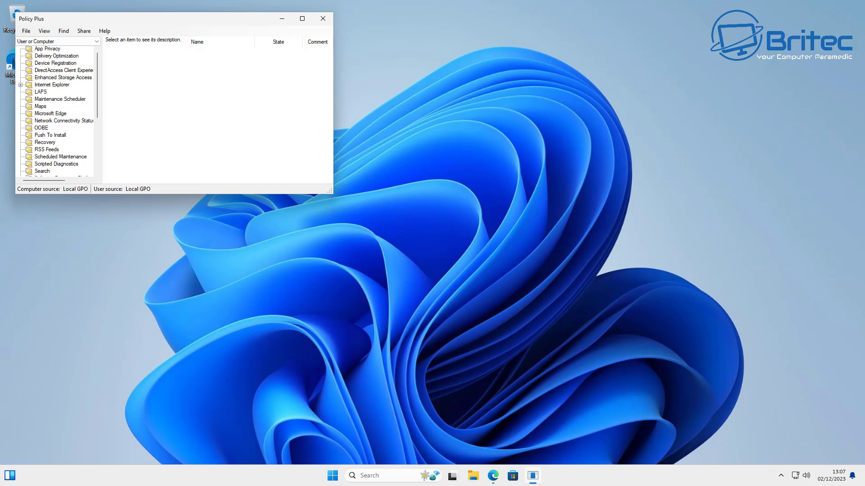
drag(217, 21, 349, 74)
click(435, 73)
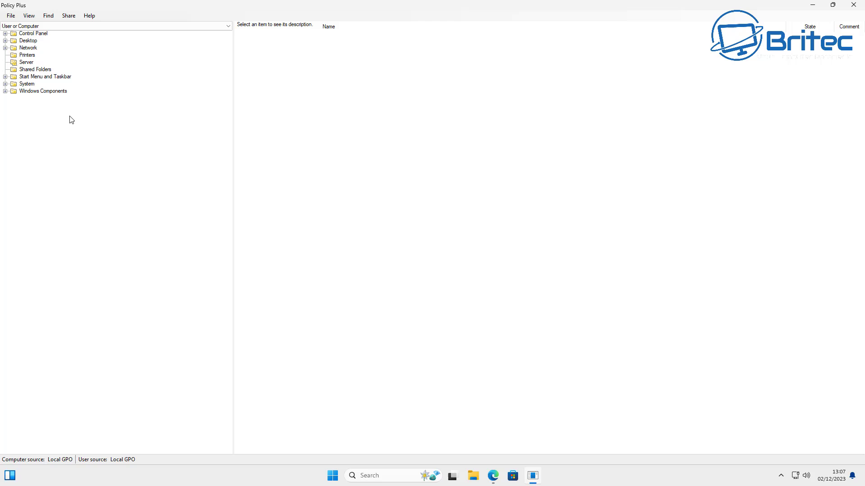
- Browse Control Panel's Add or Remove Programs and Personalization policies, then select Windows Components › App Privacy
click(5, 34)
click(62, 42)
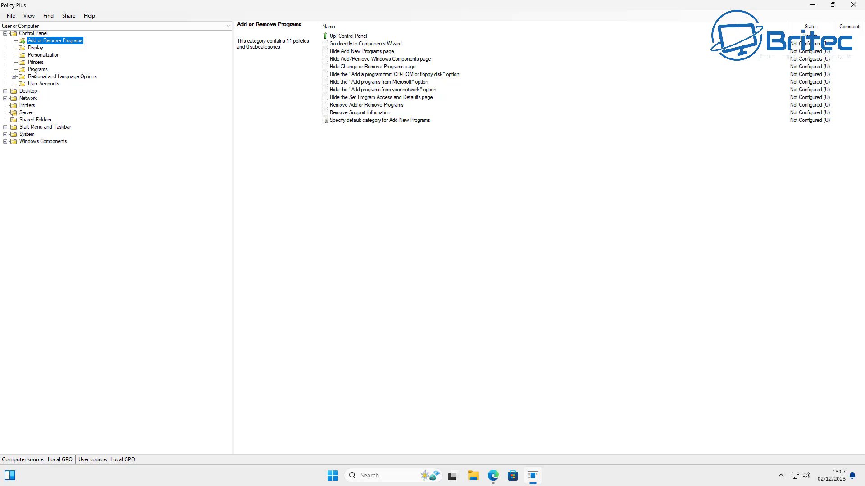
click(47, 56)
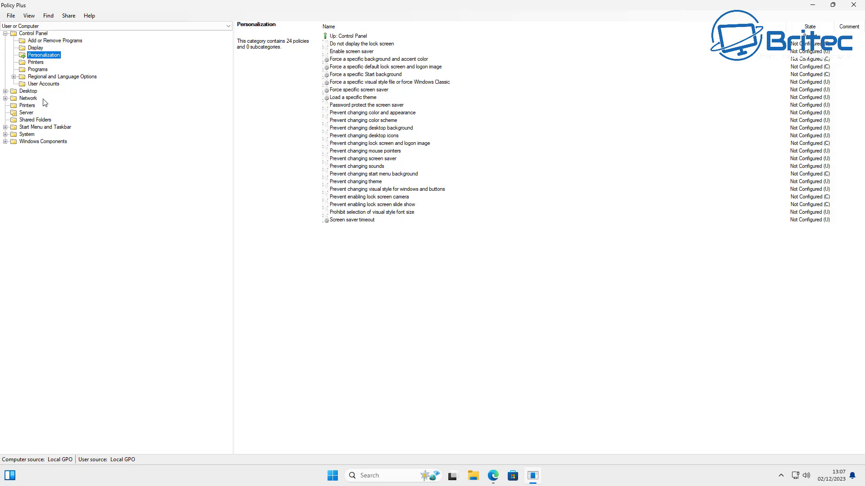
click(36, 143)
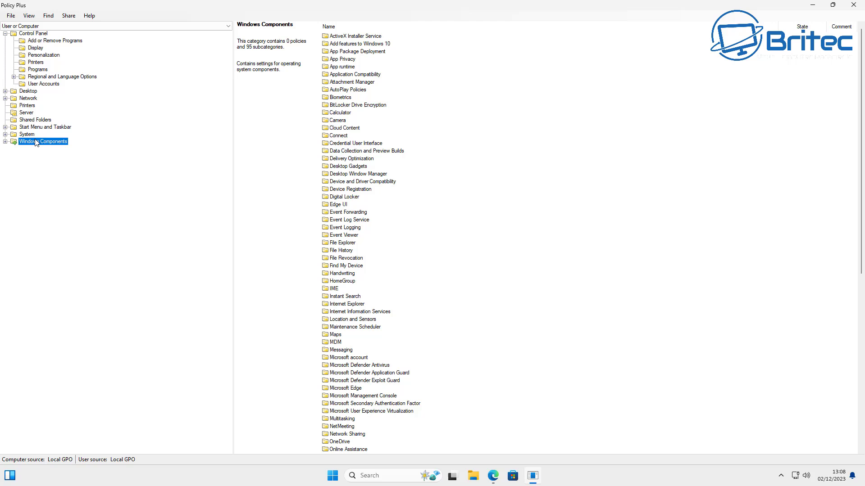
scroll(457, 309, down, 13)
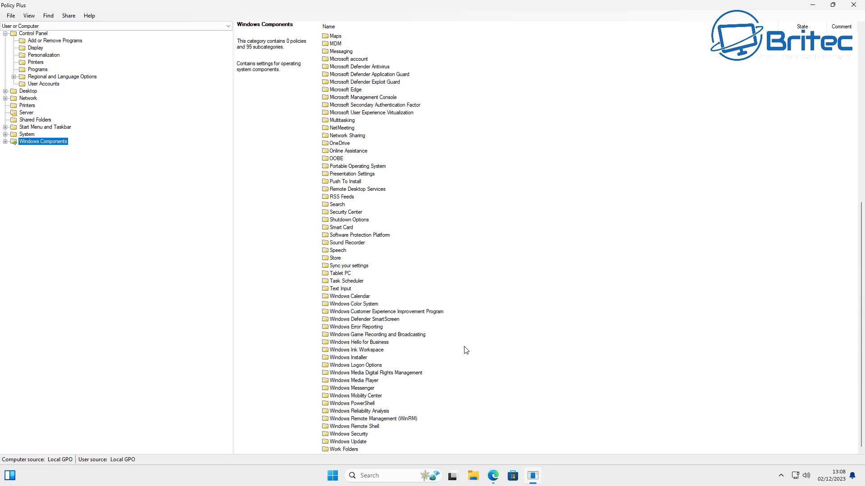
scroll(464, 350, up, 13)
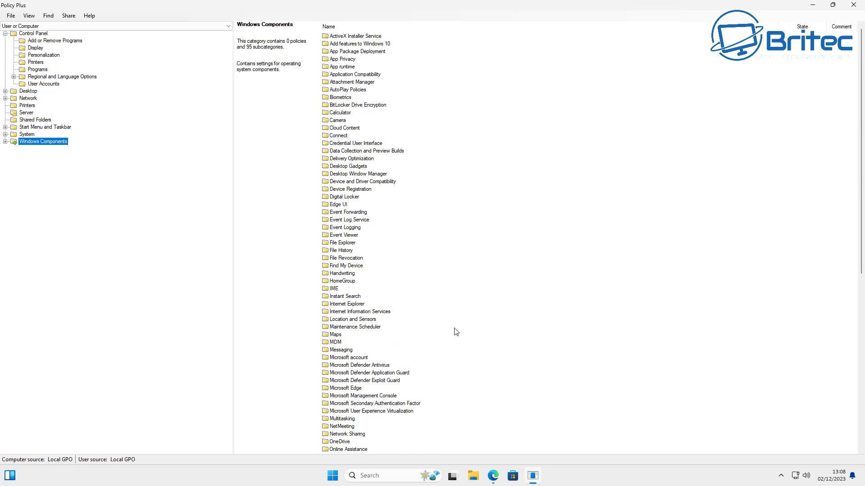
click(341, 61)
- Enable the account information access policy with Force Deny as the default for all apps
double_click(341, 61)
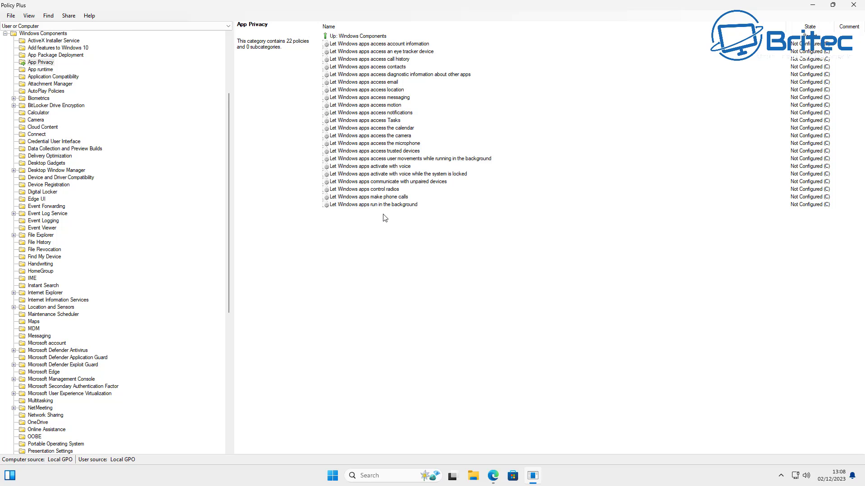
double_click(364, 45)
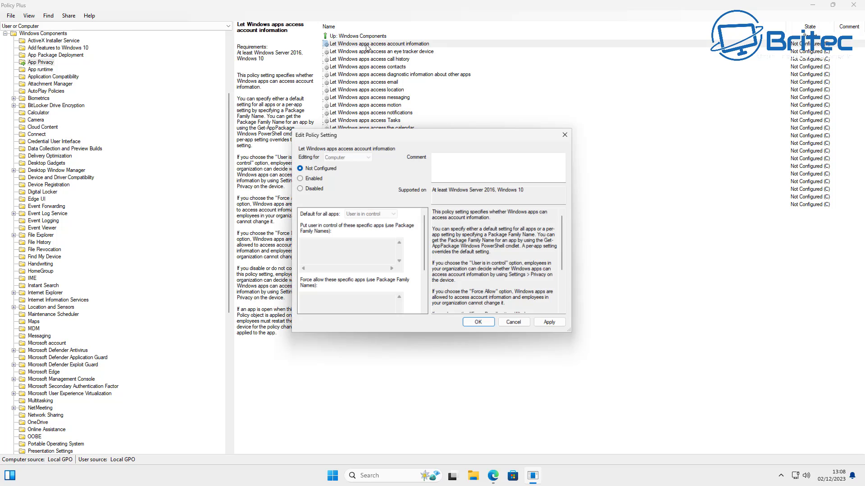
drag(387, 135, 434, 137)
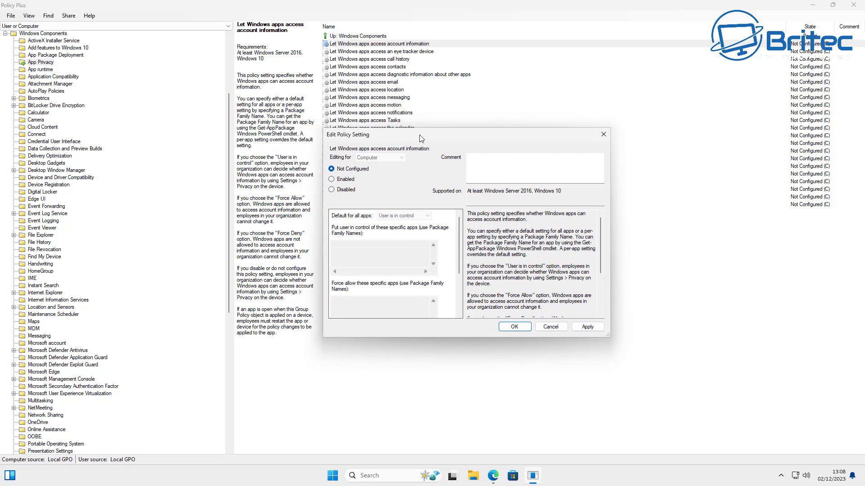
click(345, 179)
click(439, 216)
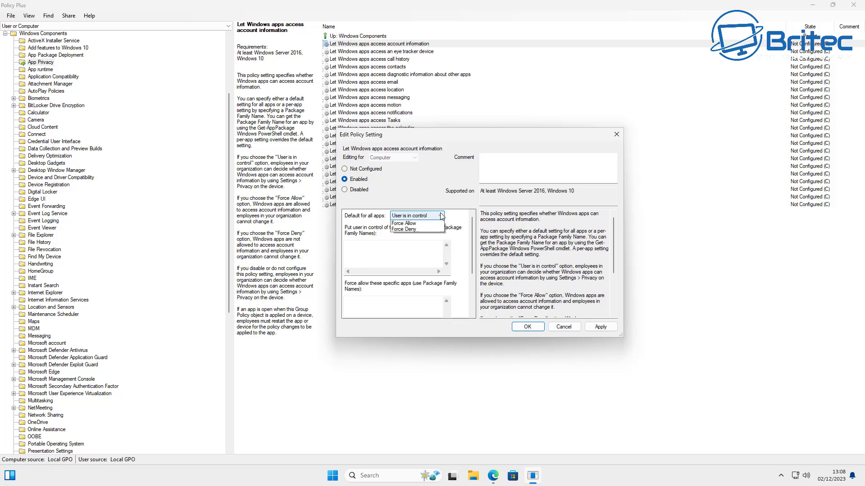
click(417, 236)
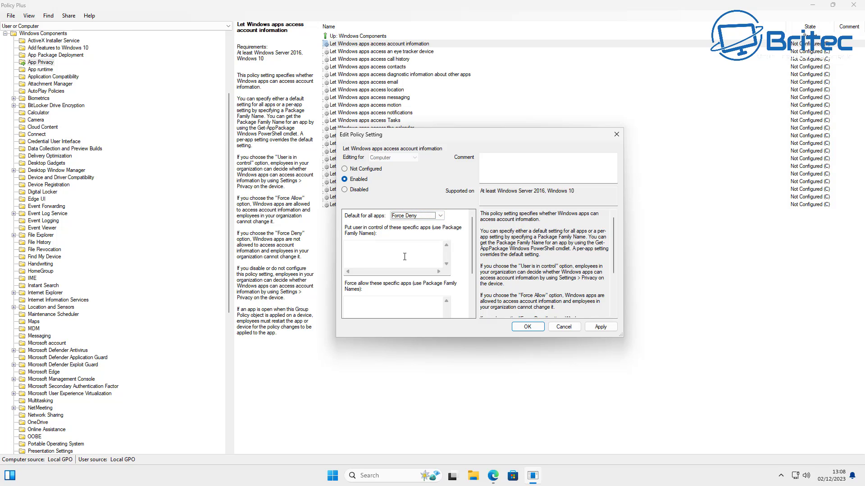
click(598, 327)
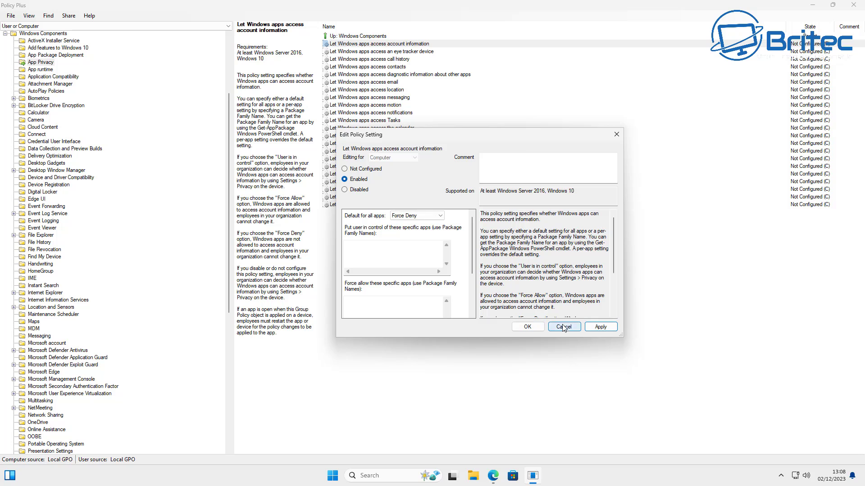
click(527, 326)
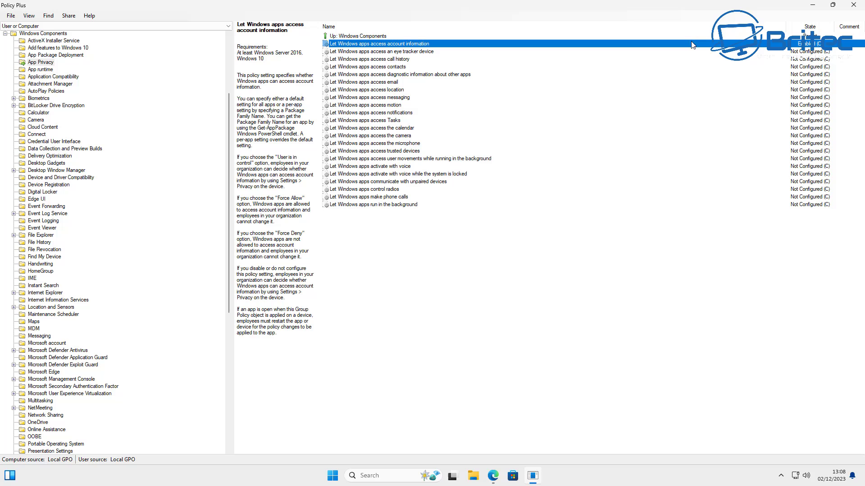
- Enable 'Let Windows apps access an eye tracker device' with Force Deny for all apps
double_click(400, 52)
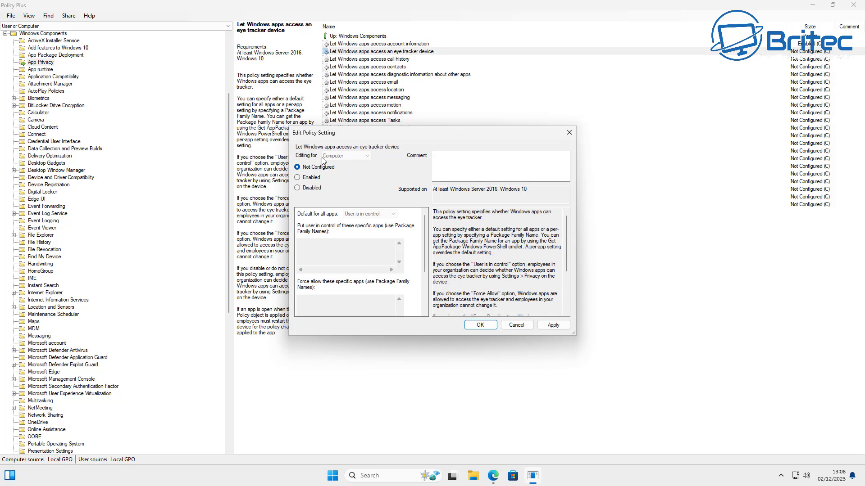
click(297, 177)
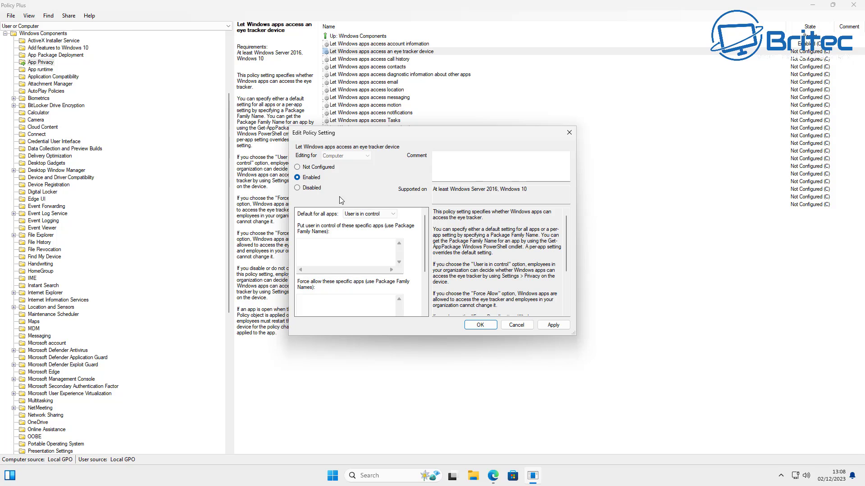
click(373, 214)
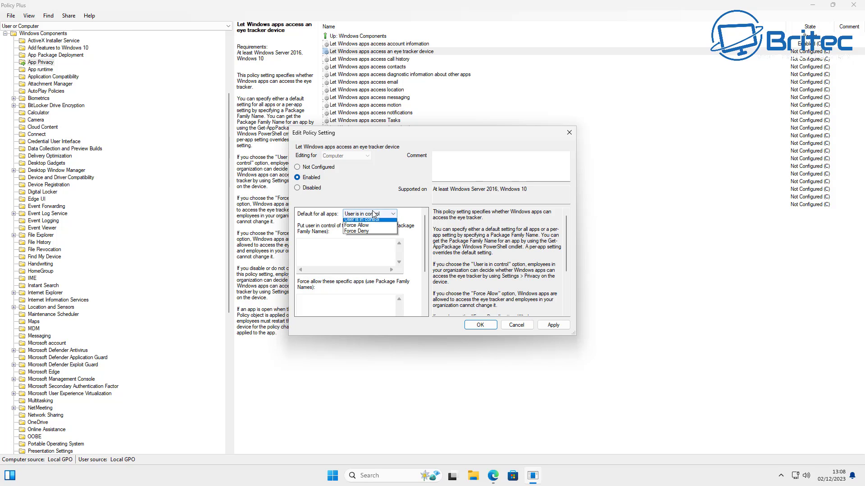
click(369, 234)
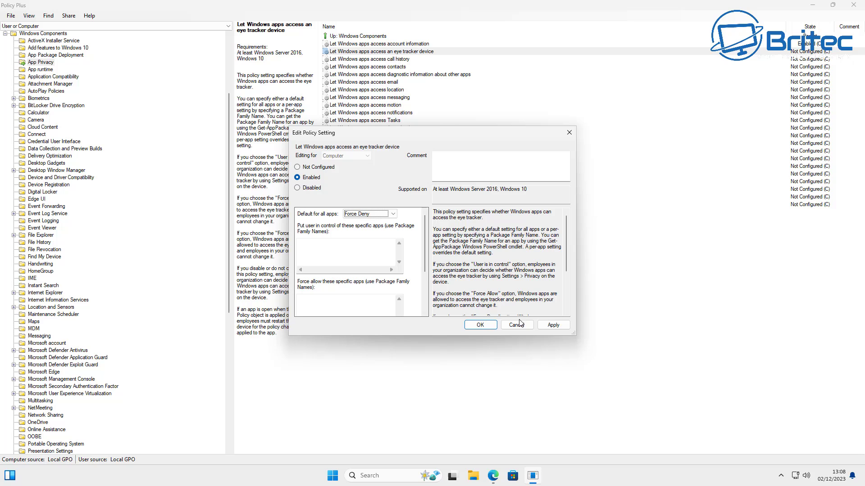
click(554, 326)
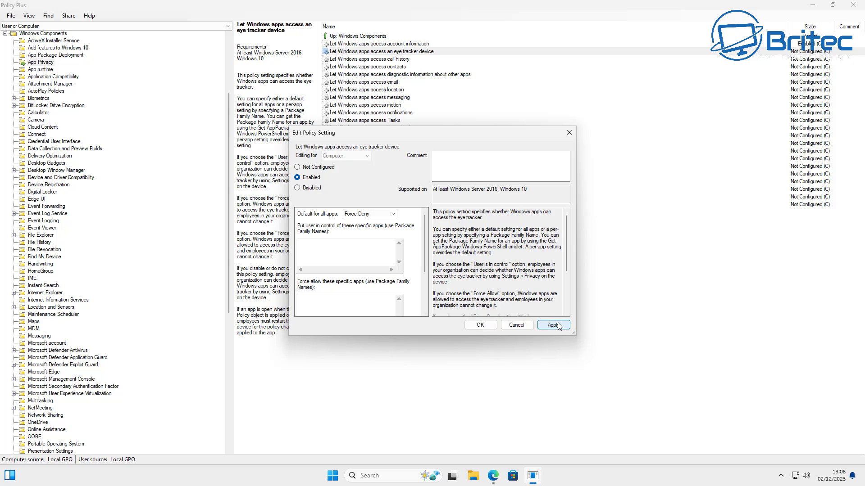
click(481, 326)
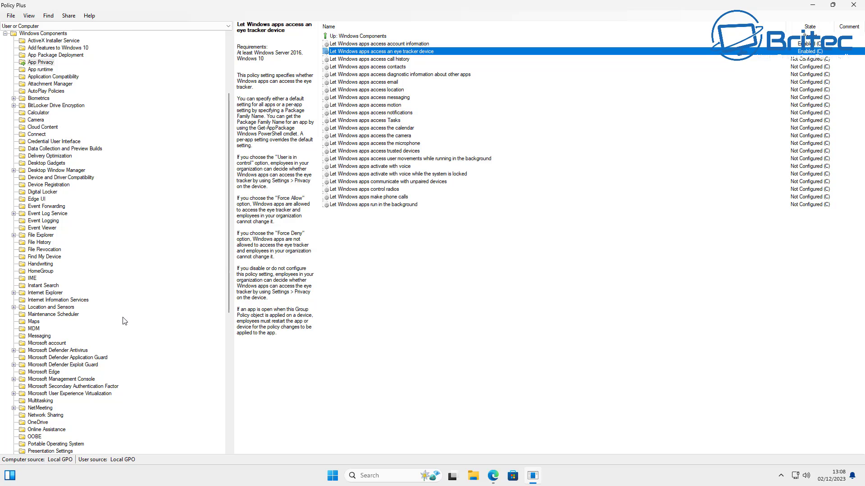
- Browse the Windows Update, Windows Security and Task Scheduler policies, then close Policy Plus
scroll(125, 323, down, 12)
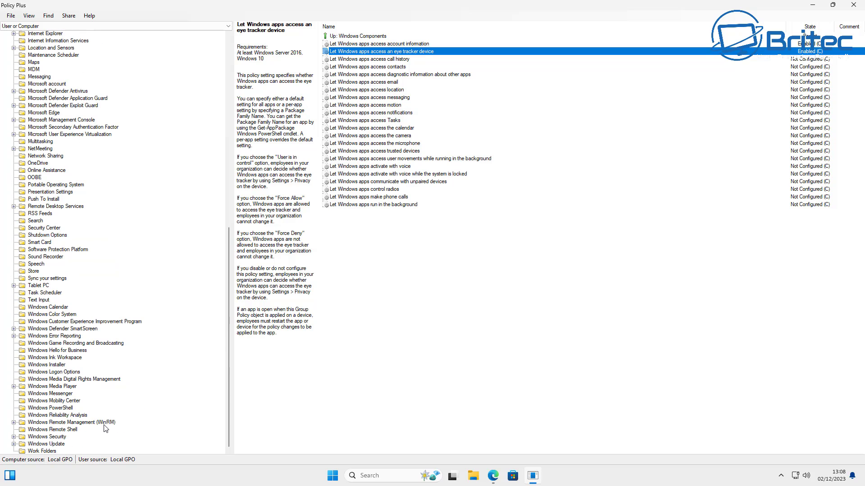
click(53, 445)
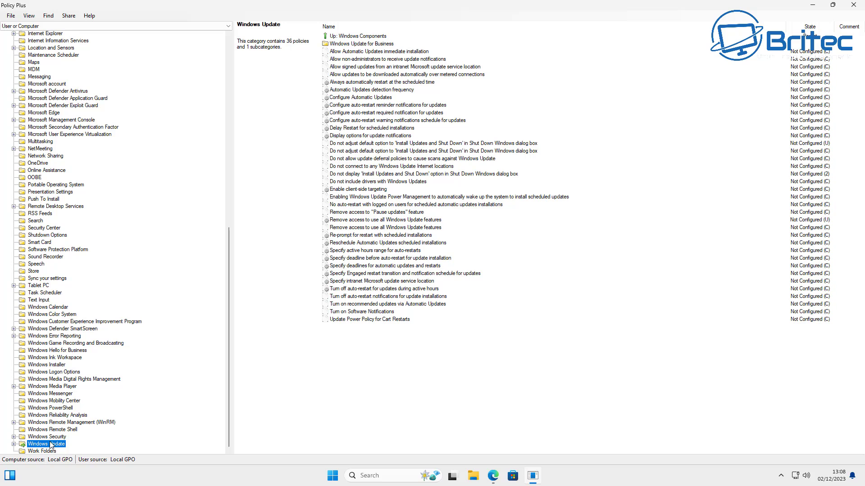
click(45, 438)
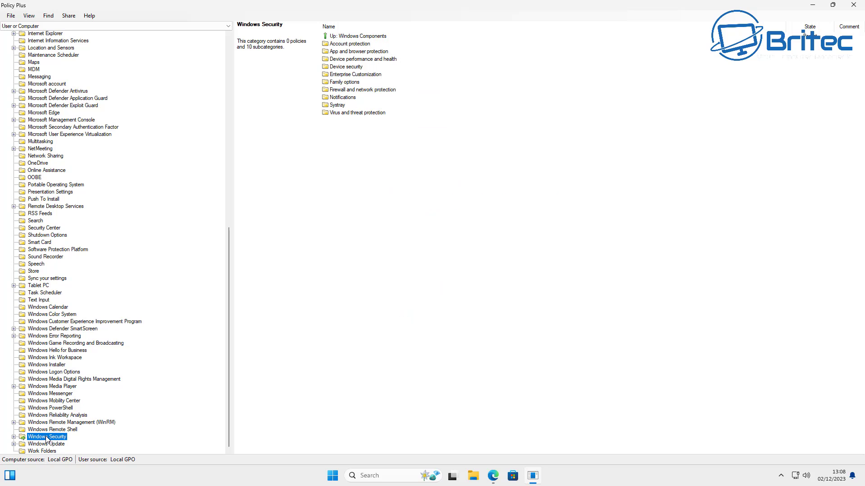
click(45, 293)
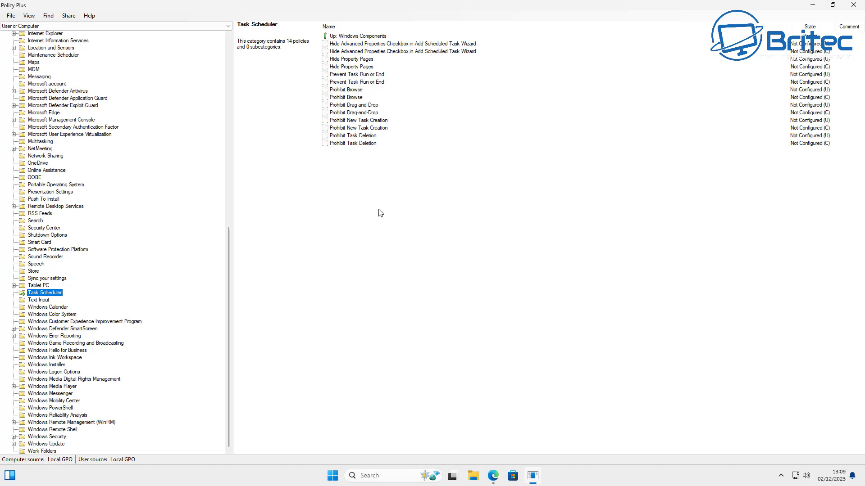
scroll(57, 214, up, 13)
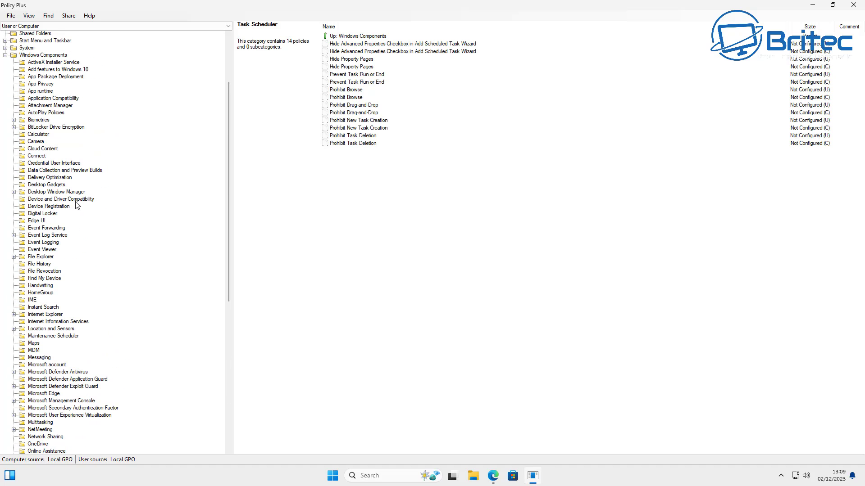
click(853, 5)
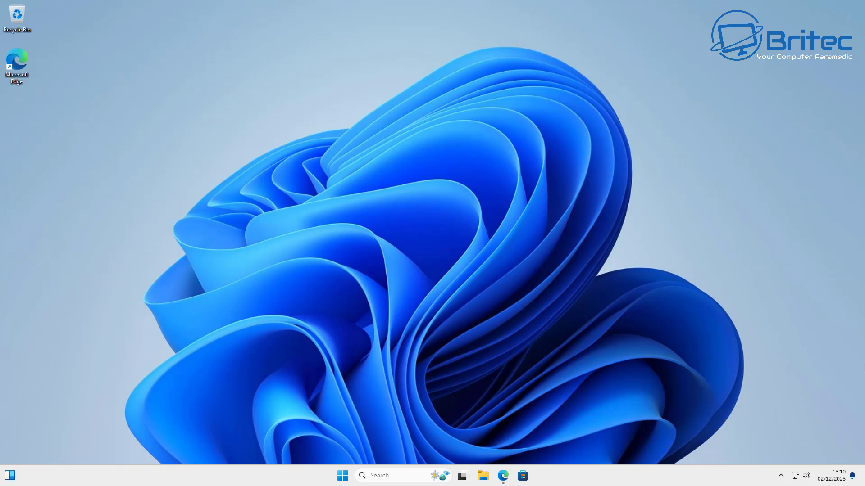
- Open Settings › System › About, highlight the Windows 11 Home edition, and return to System
click(344, 479)
click(541, 212)
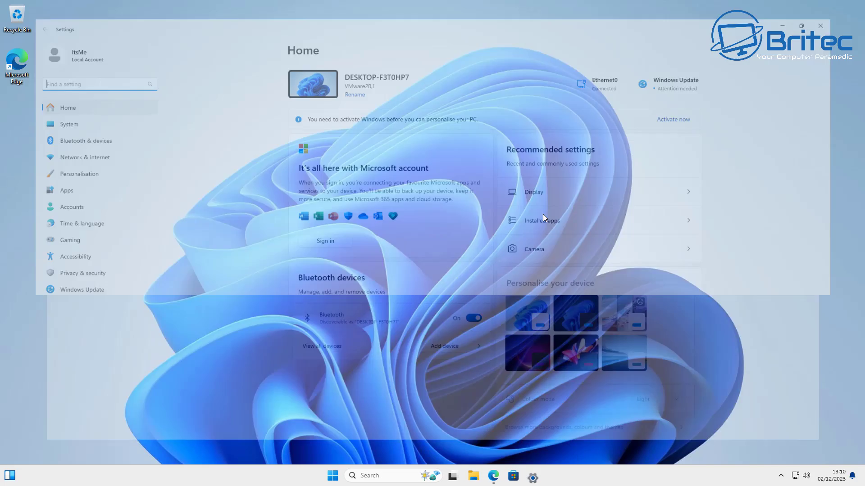
click(43, 120)
scroll(426, 311, down, 5)
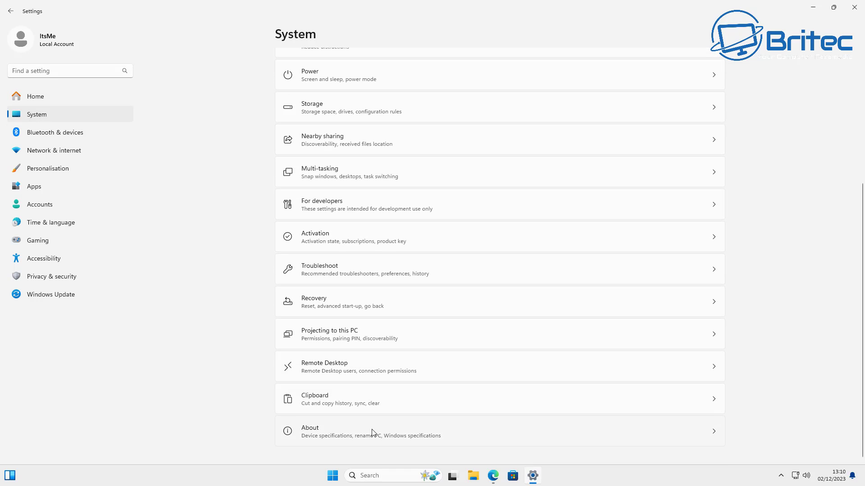
click(372, 432)
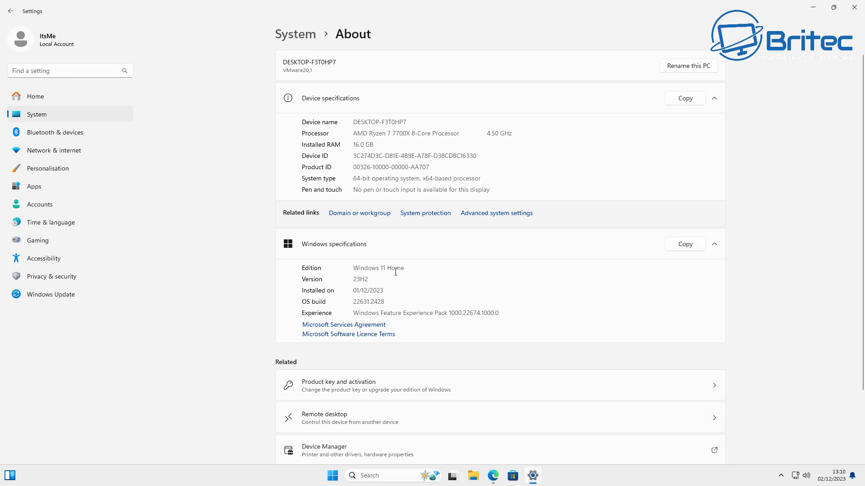
drag(406, 268, 297, 267)
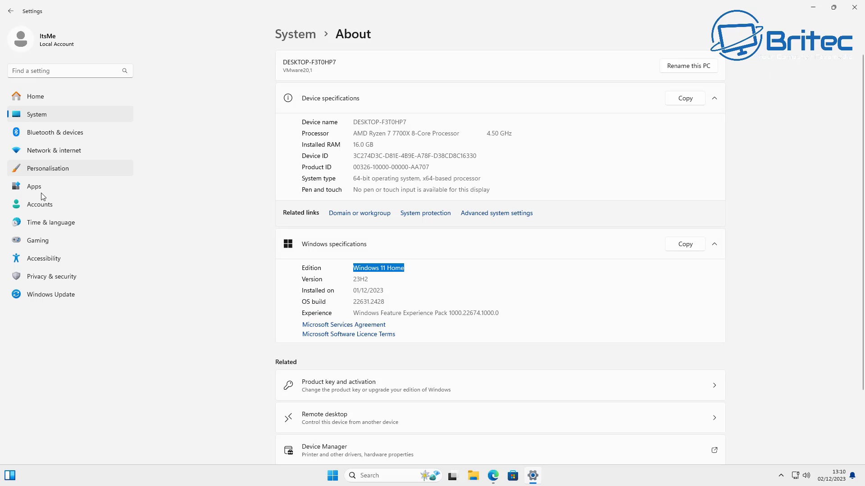
click(41, 117)
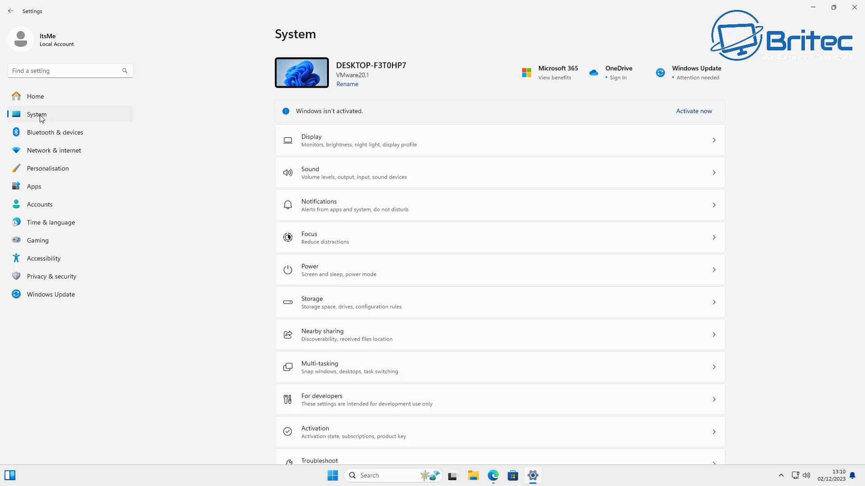
- Open Activation, paste a product key under Change product key, and submit it
click(367, 431)
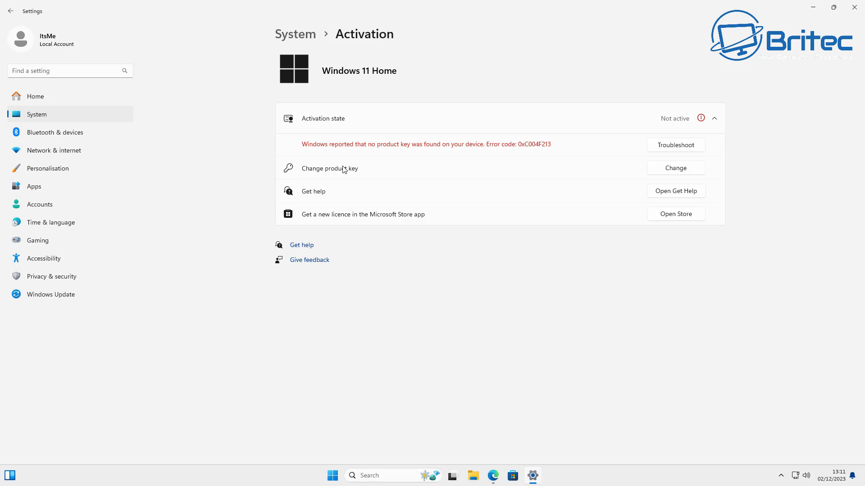
click(687, 171)
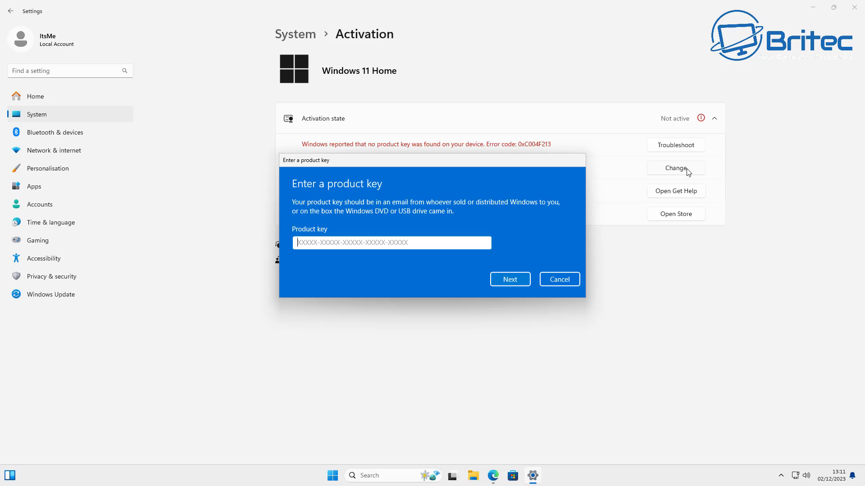
key(ctrl+v)
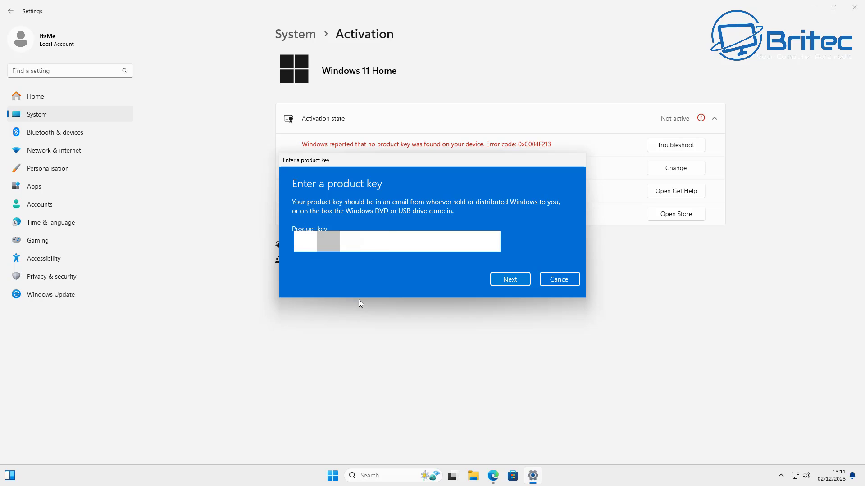
click(513, 278)
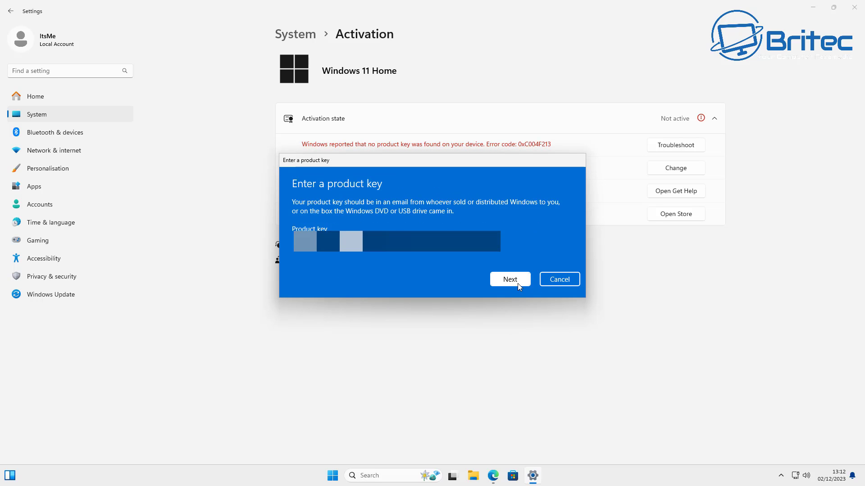
click(517, 283)
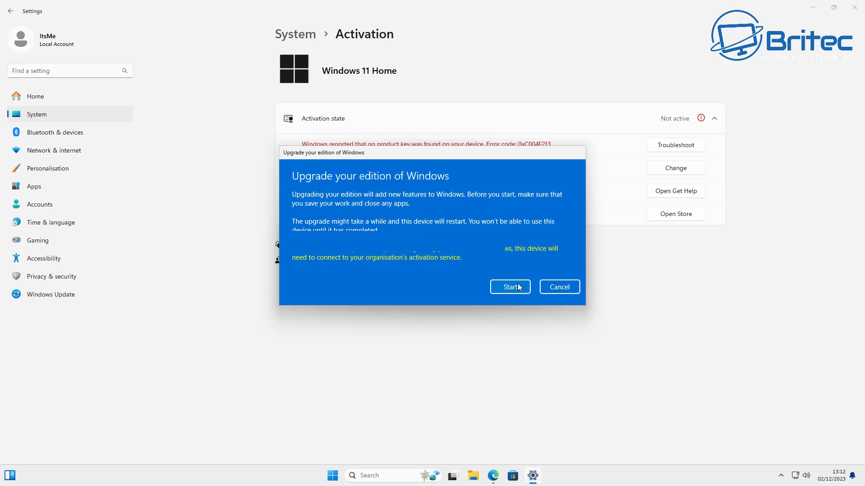
- Start the Windows edition upgrade and let the PC restart until the success notice appears
click(518, 287)
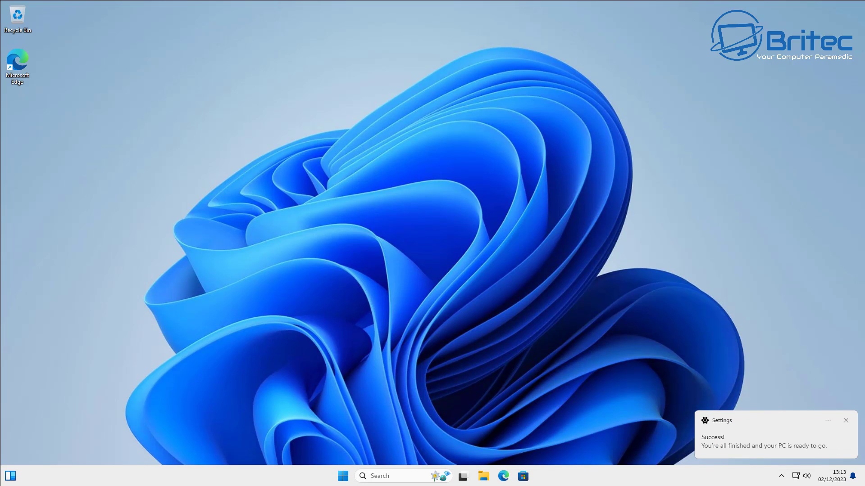
- Verify on Settings › System › About that the edition is Windows 11 Pro for Workstations, then close Settings
click(343, 477)
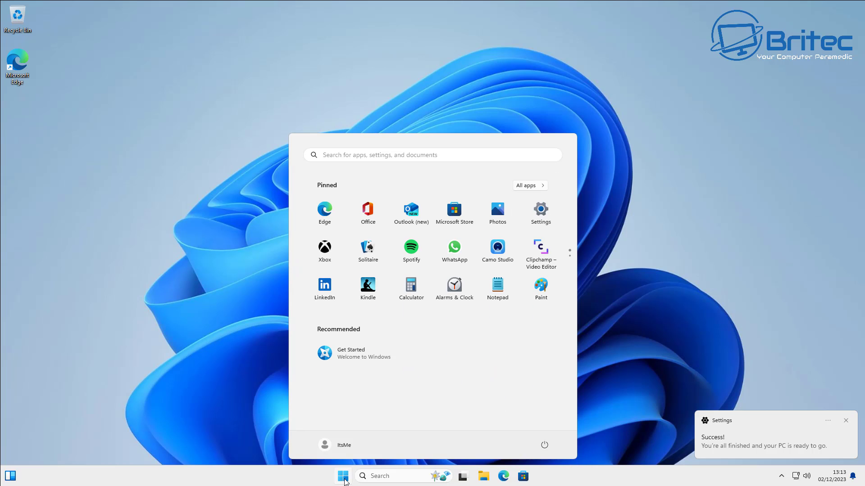
click(535, 215)
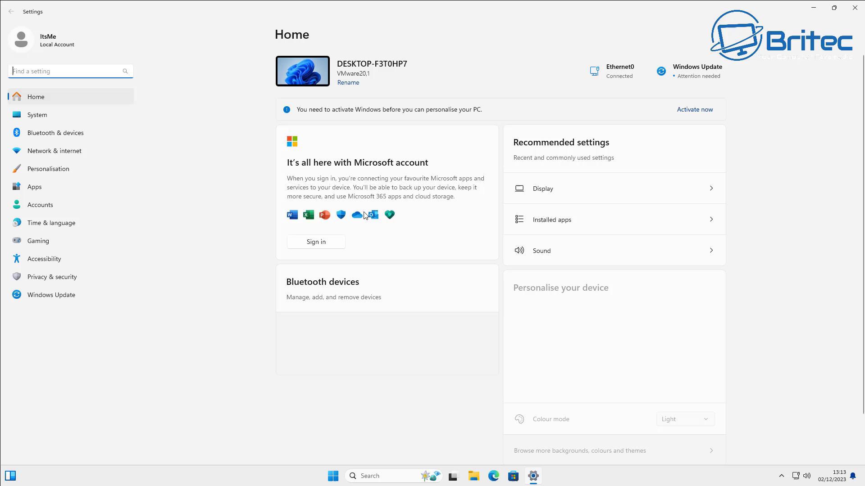
click(38, 115)
scroll(319, 429, down, 5)
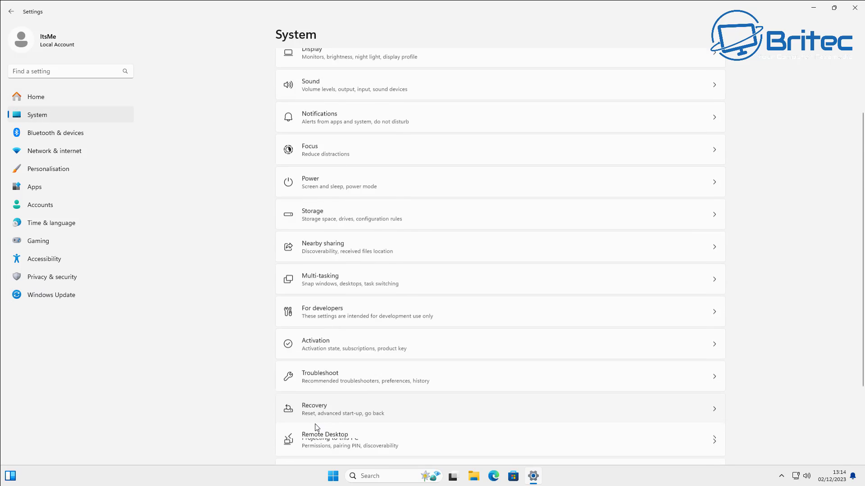
click(341, 430)
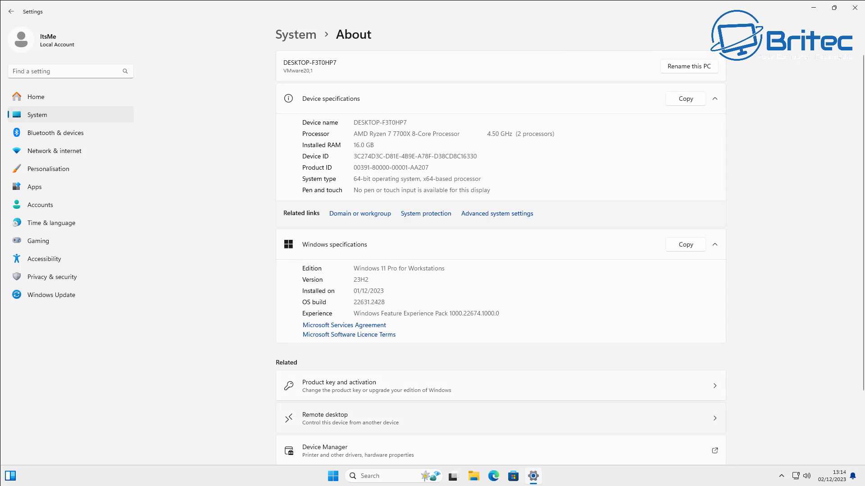
triple_click(408, 269)
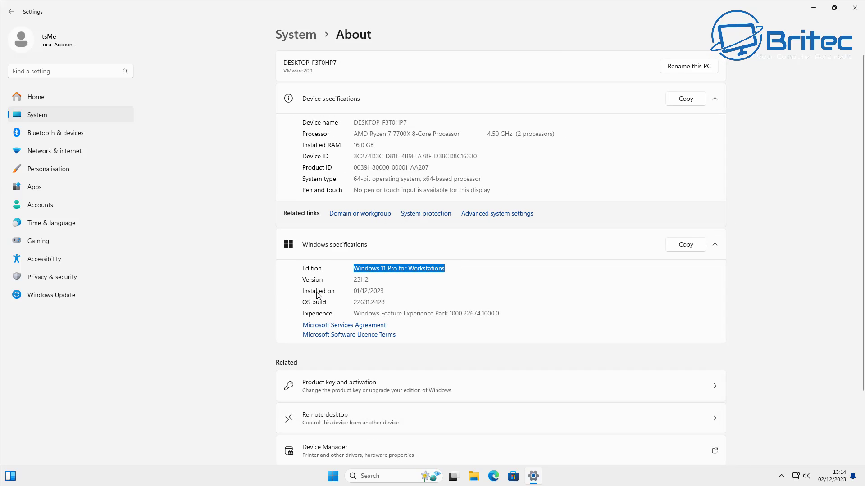
click(420, 272)
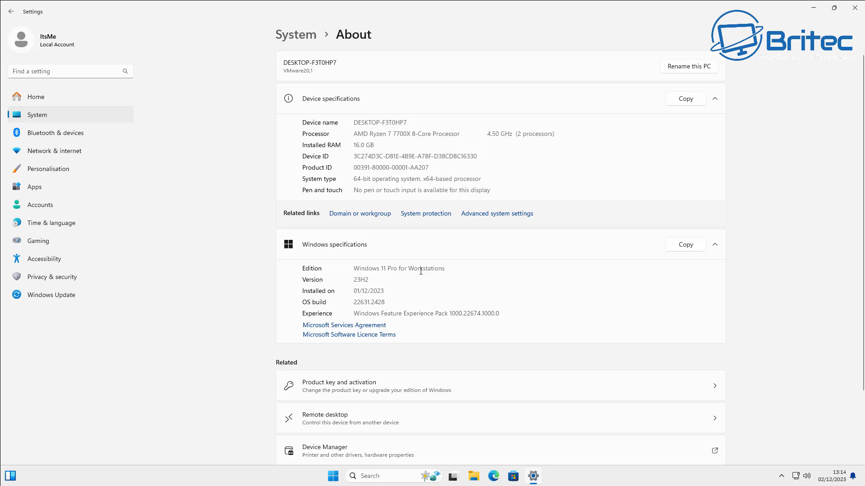
drag(399, 267, 317, 277)
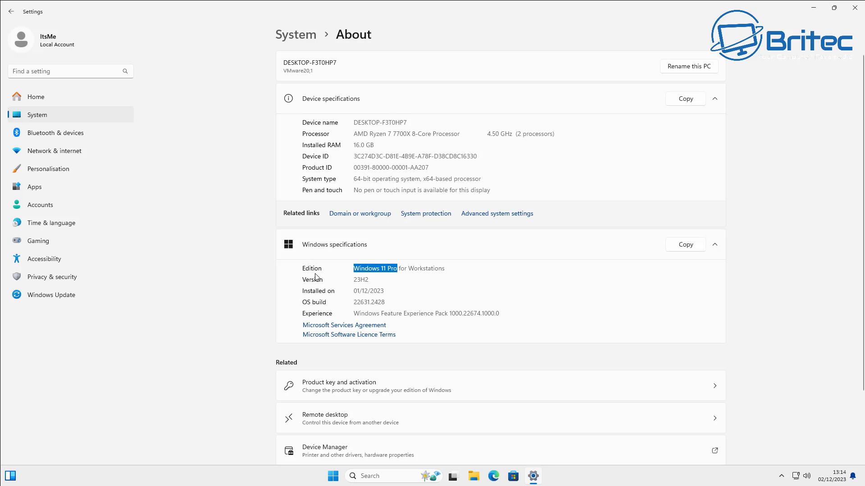
click(446, 302)
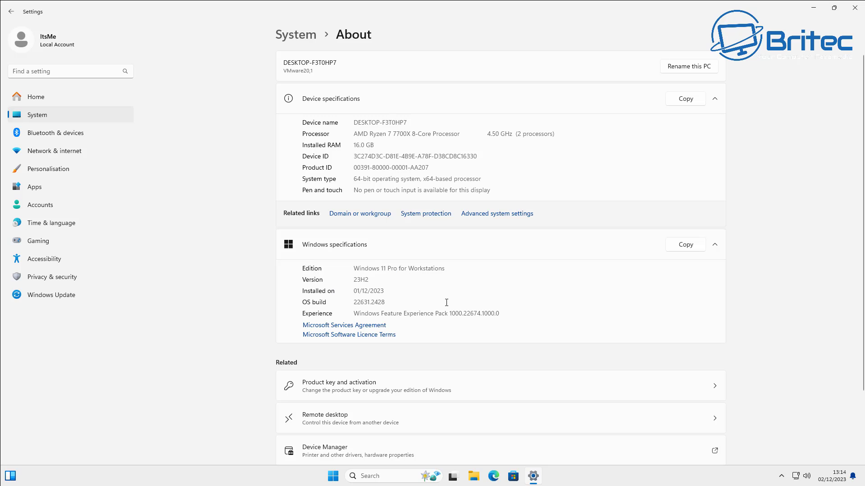
click(855, 8)
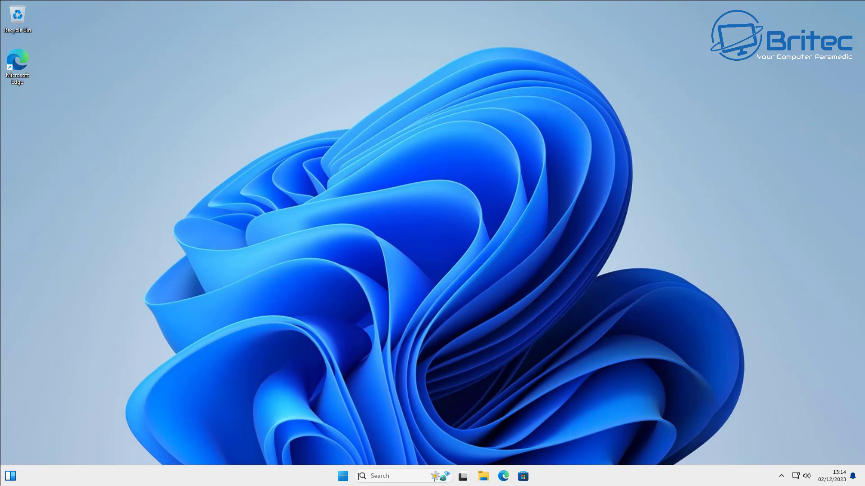
- Launch Edit group policy via a 'gpo' search, enlarge the editor window, then close it
click(343, 476)
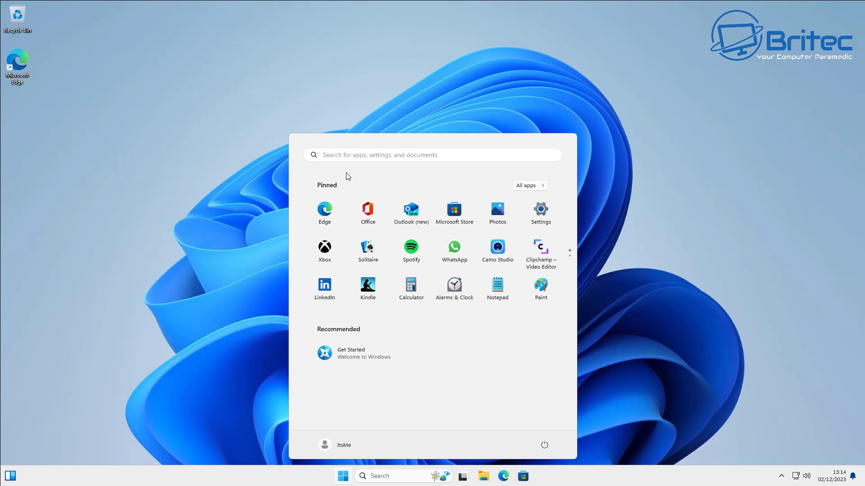
click(347, 157)
text(g)
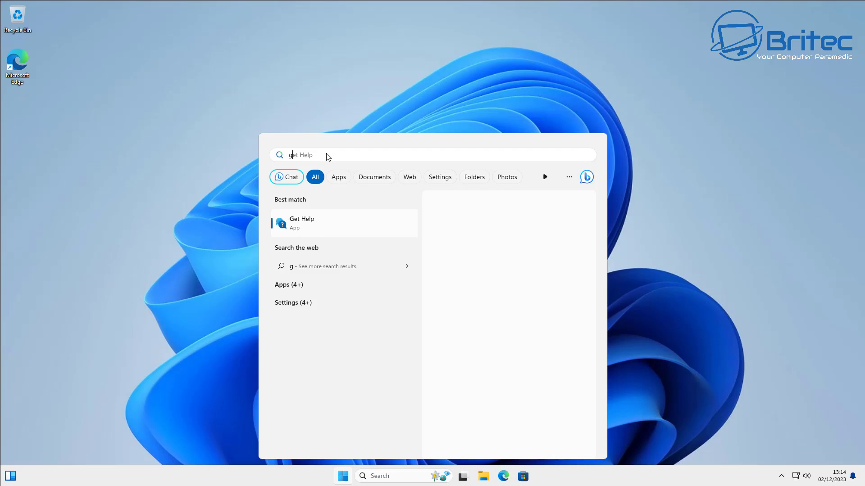
text(po)
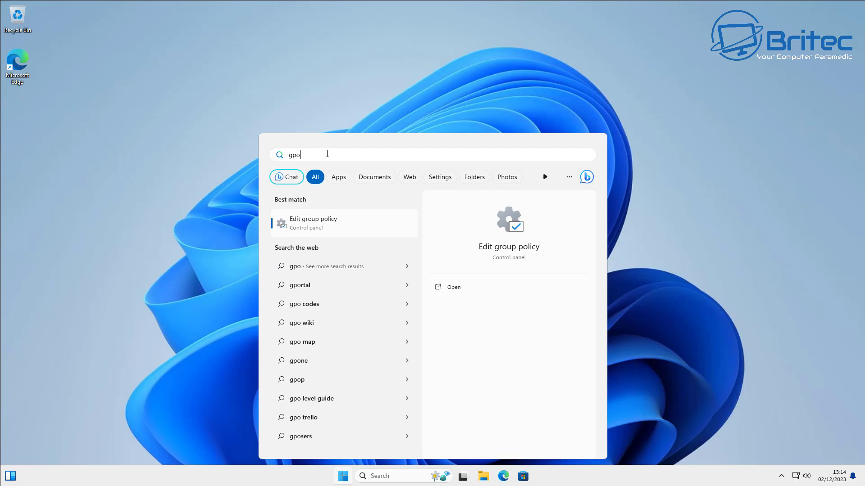
click(310, 227)
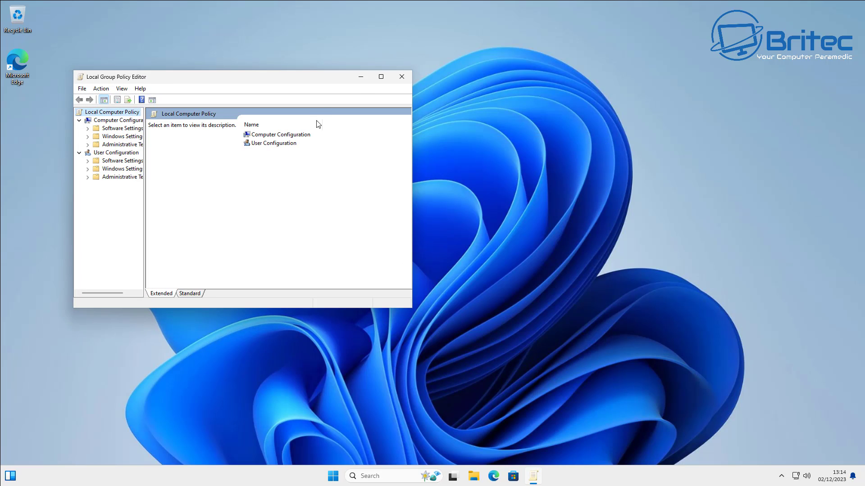
drag(408, 311, 729, 420)
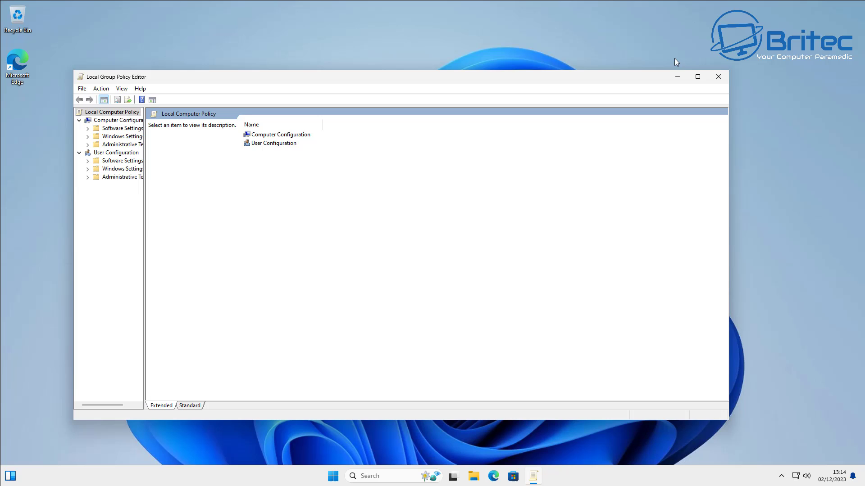
click(718, 76)
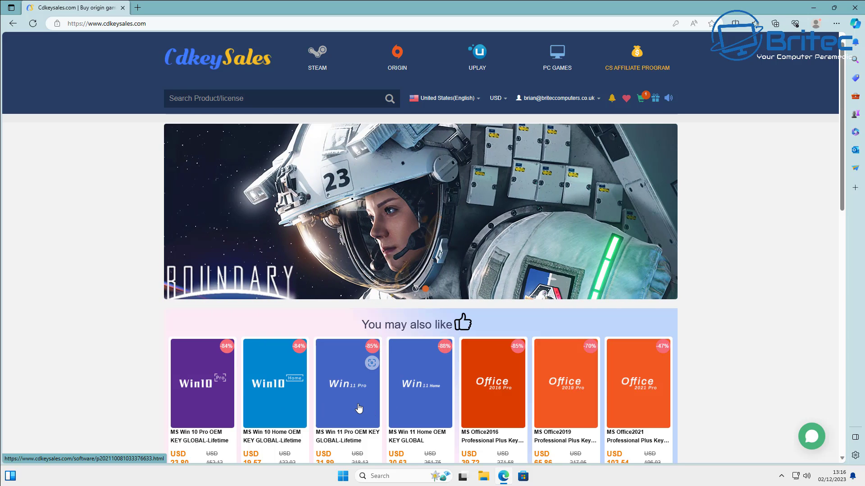
- Order the MS Win 11 Pro OEM KEY GLOBAL-Lifetime at USD 31.89, quantity 1
click(360, 408)
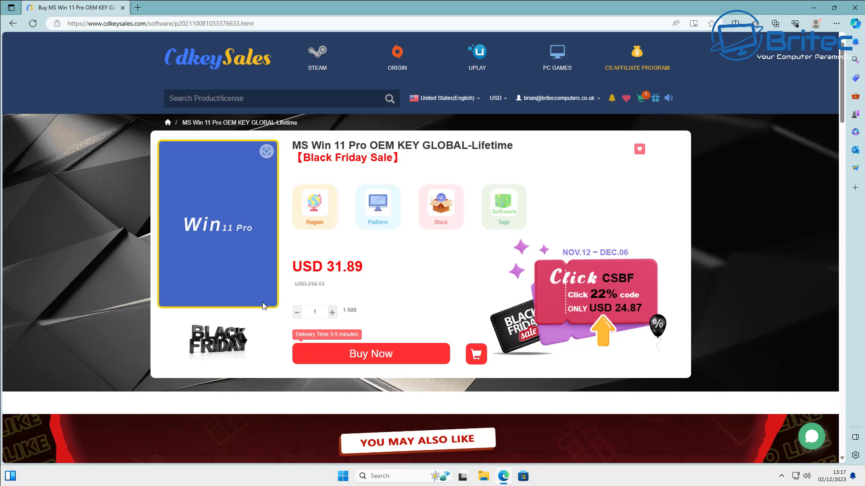
click(370, 363)
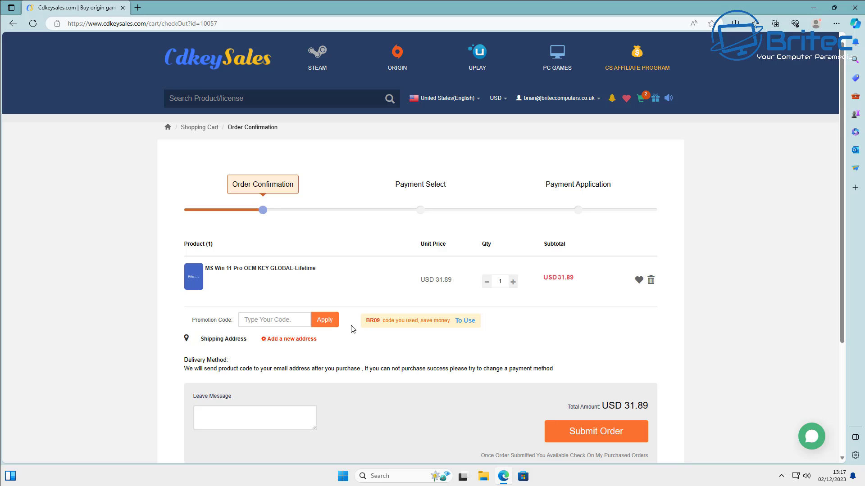
- Apply the suggested promotion code so the order total drops to USD 22.32
click(266, 323)
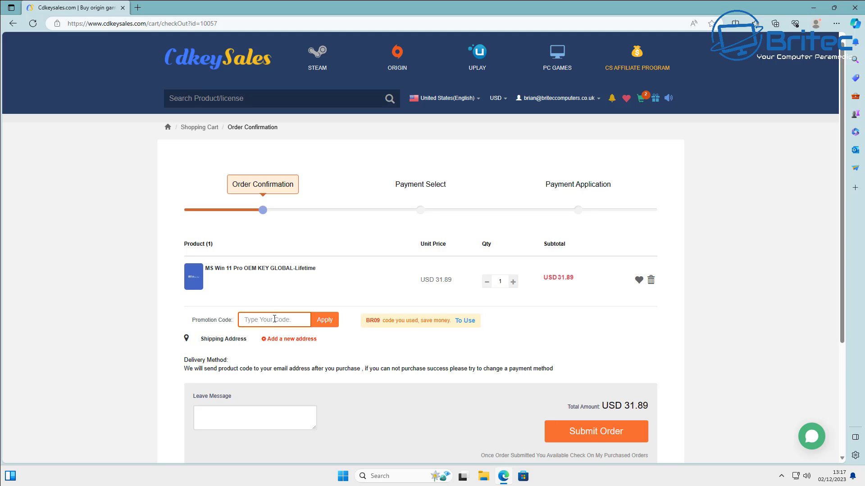
text(BR09)
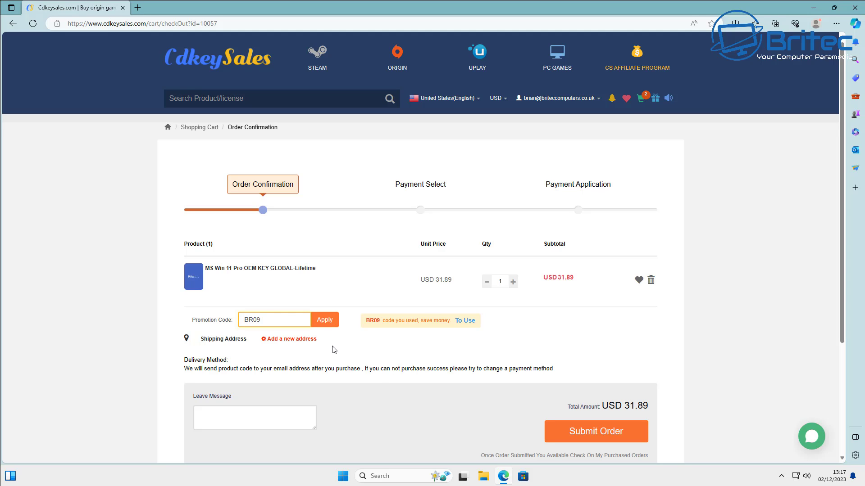
click(325, 321)
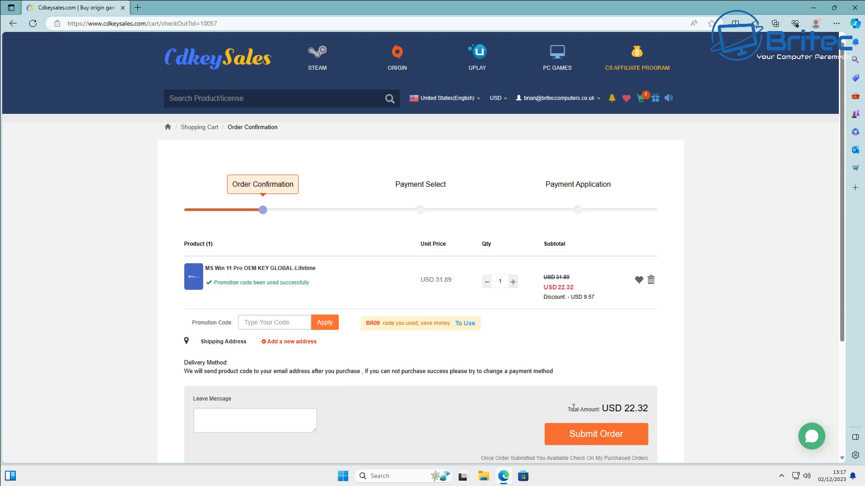
- Submit the discounted order and pay for it with PayPal
click(580, 435)
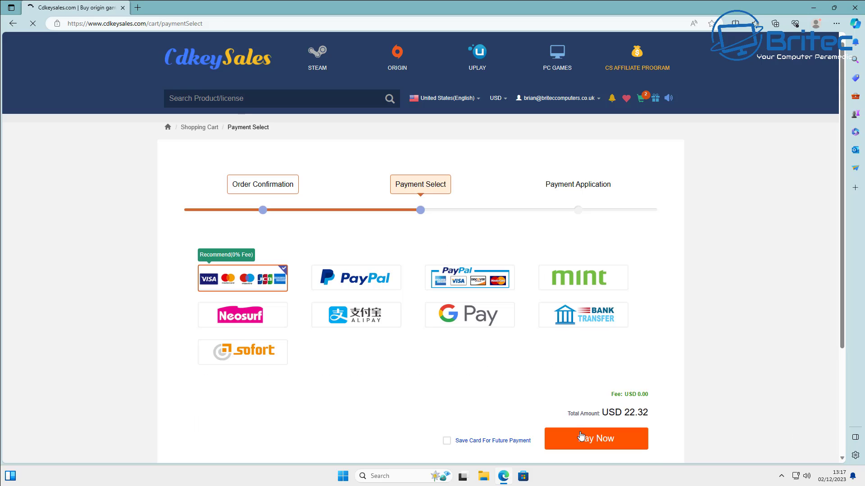
click(378, 280)
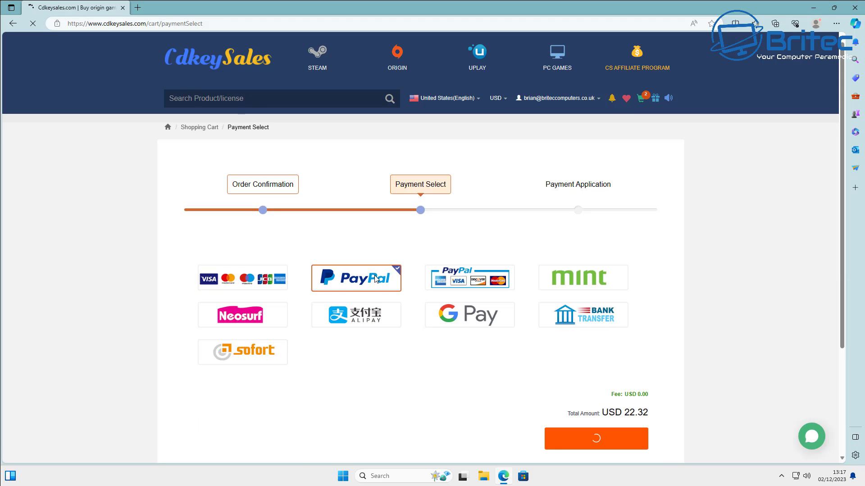
click(596, 427)
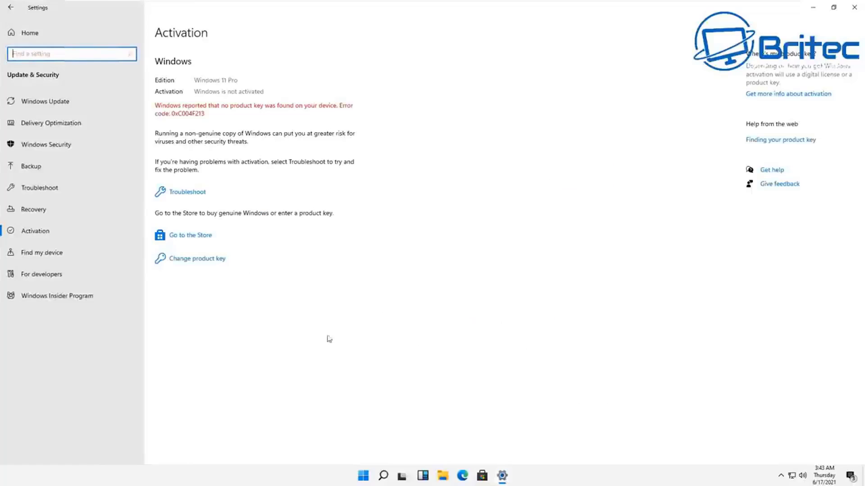
- Paste the purchased Windows 11 Pro product key under Change product key and activate Windows
click(200, 265)
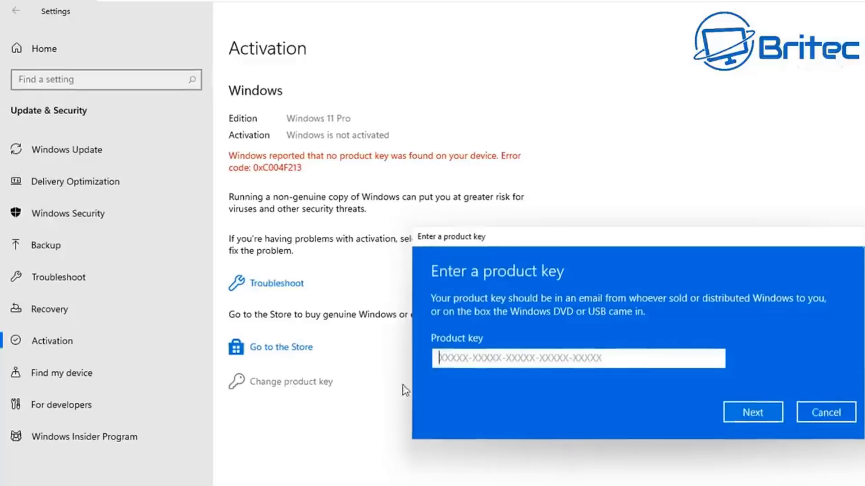
click(442, 349)
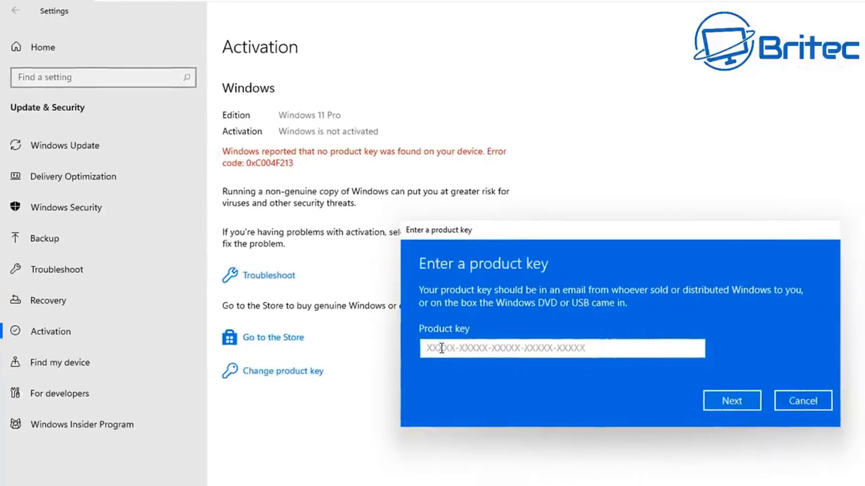
key(ctrl+v)
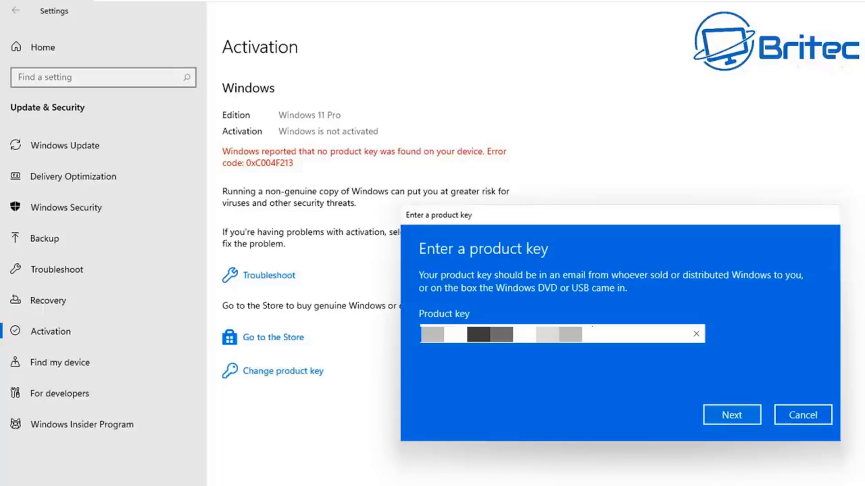
key(Return)
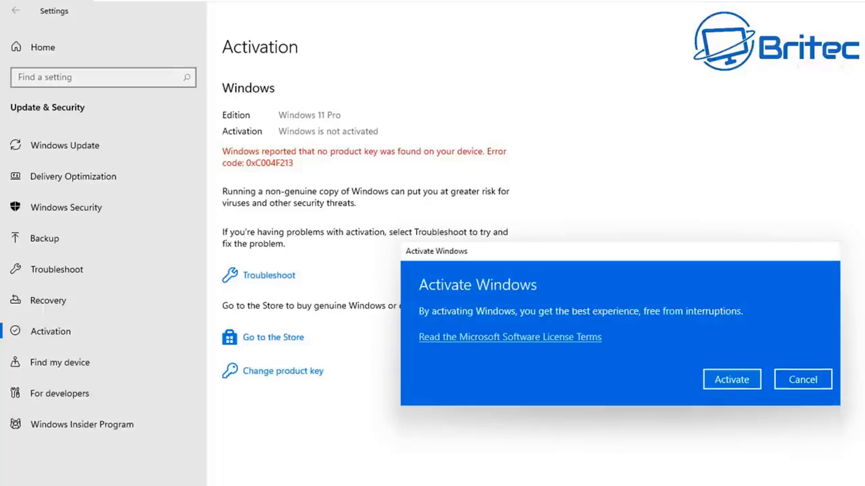
click(741, 379)
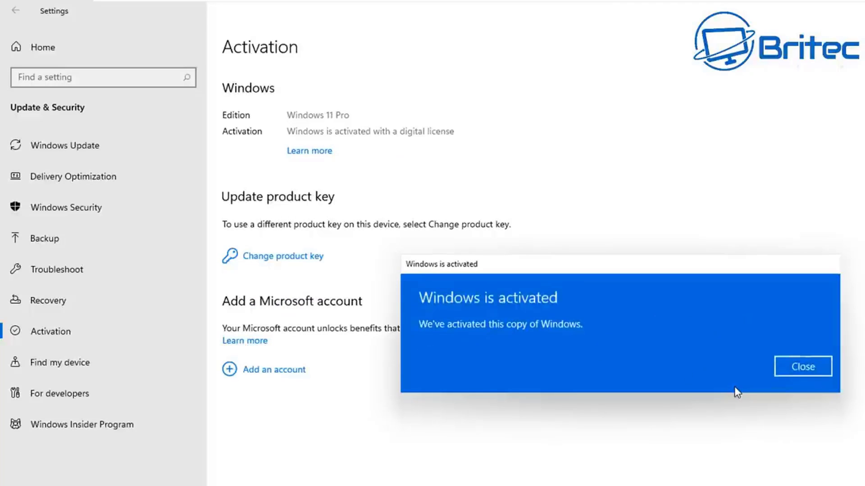
- Dismiss the activation confirmation, leaving Windows 11 Pro shown as activated
click(803, 369)
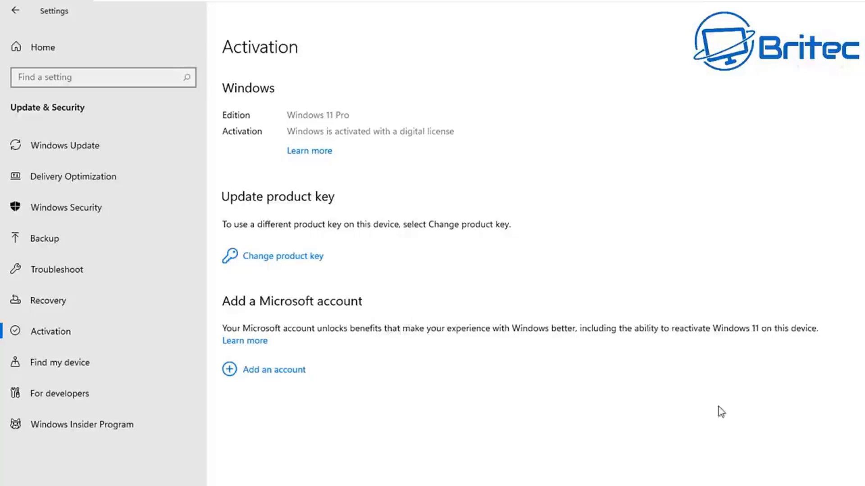